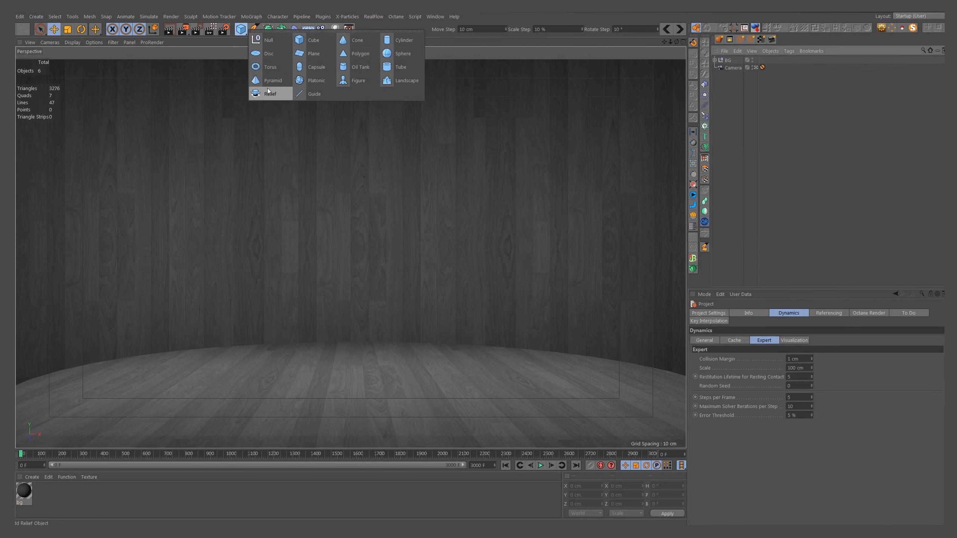
# Step: Create a torus with a 100 cm ring radius, a 10 cm pipe radius and +Z orientation
pyautogui.click(271, 67)
pyautogui.doubleClick(744, 332)
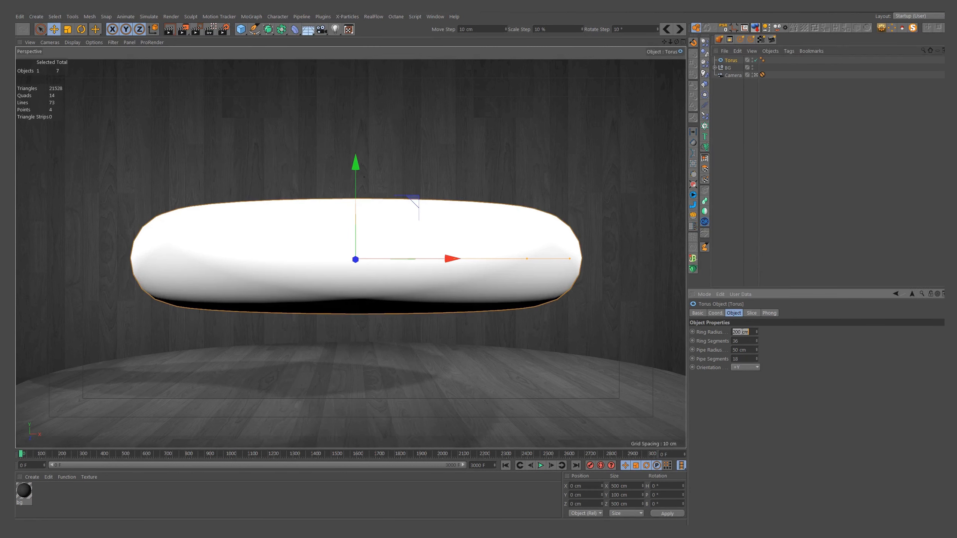
pyautogui.write('100')
pyautogui.doubleClick(743, 350)
pyautogui.write('10')
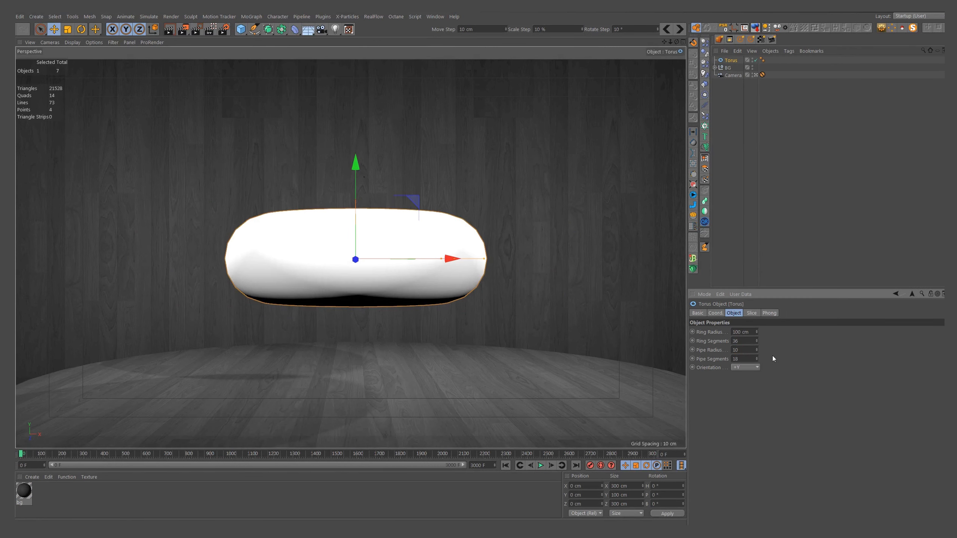
pyautogui.click(744, 371)
pyautogui.click(744, 411)
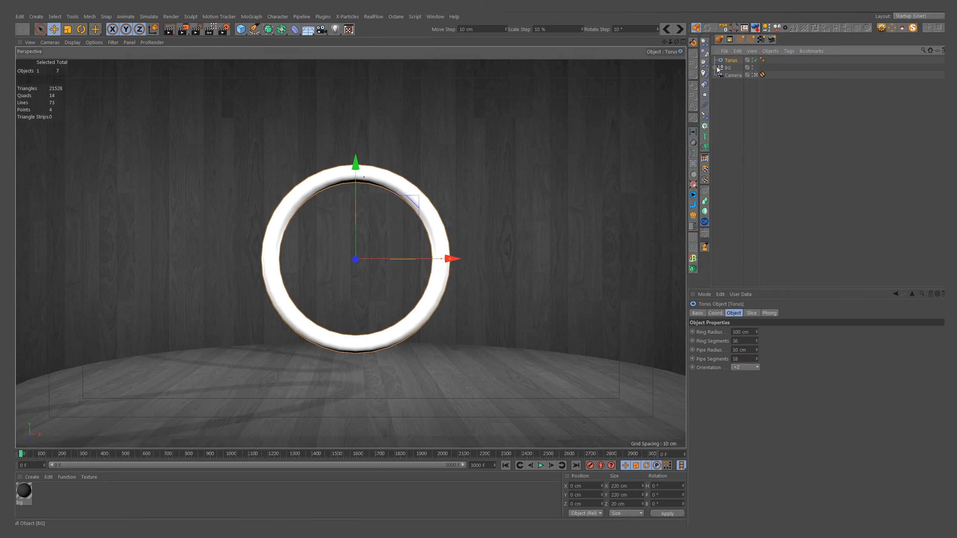
# Step: Add a Ball and Socket connector as a child of the torus, assign the torus as Object A and raise it about 127 cm in Y
pyautogui.click(704, 85)
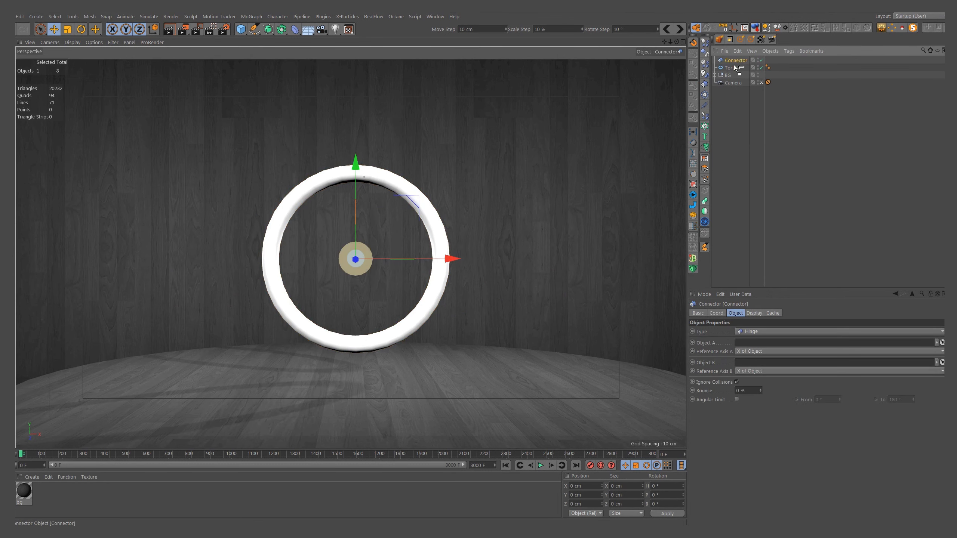
pyautogui.moveTo(732, 67); pyautogui.dragTo(733, 69)
pyautogui.moveTo(751, 332); pyautogui.dragTo(749, 343)
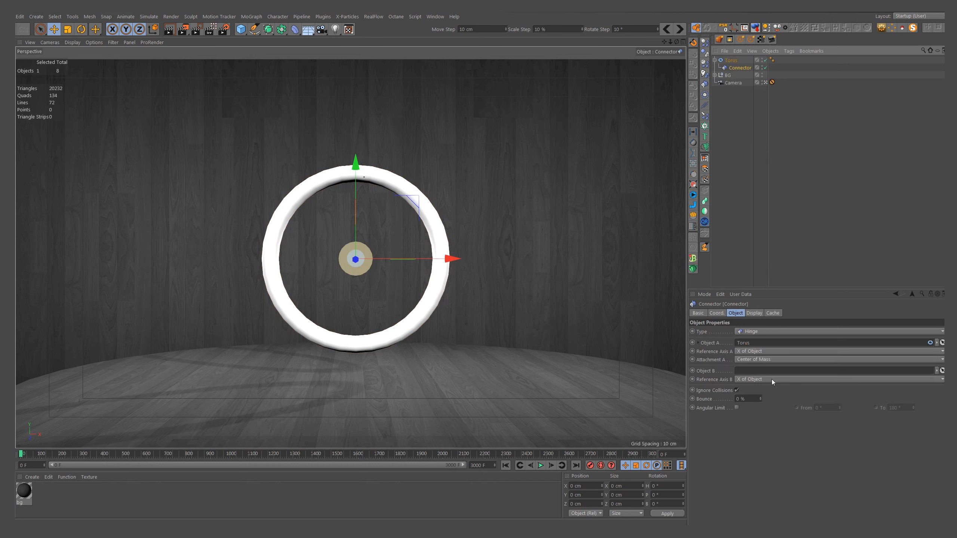
pyautogui.click(757, 332)
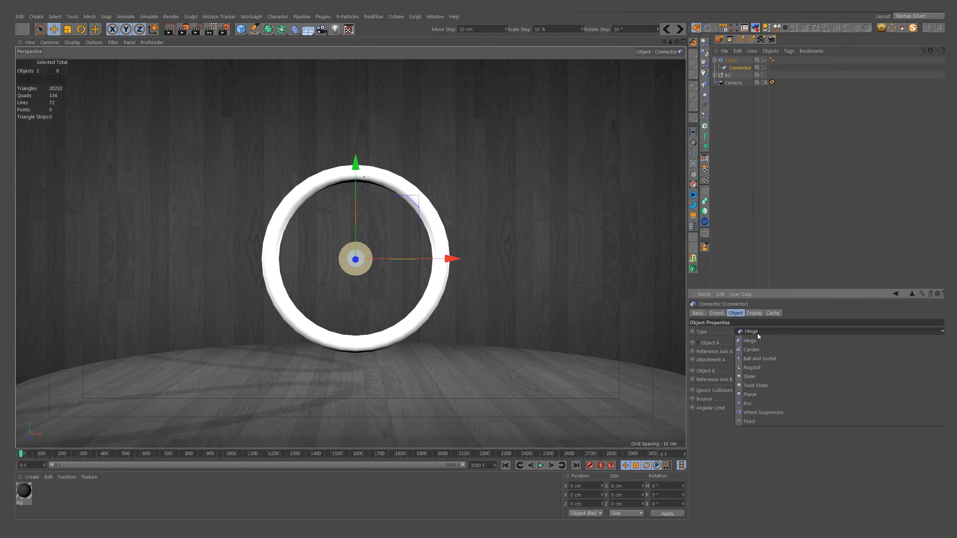
pyautogui.click(758, 358)
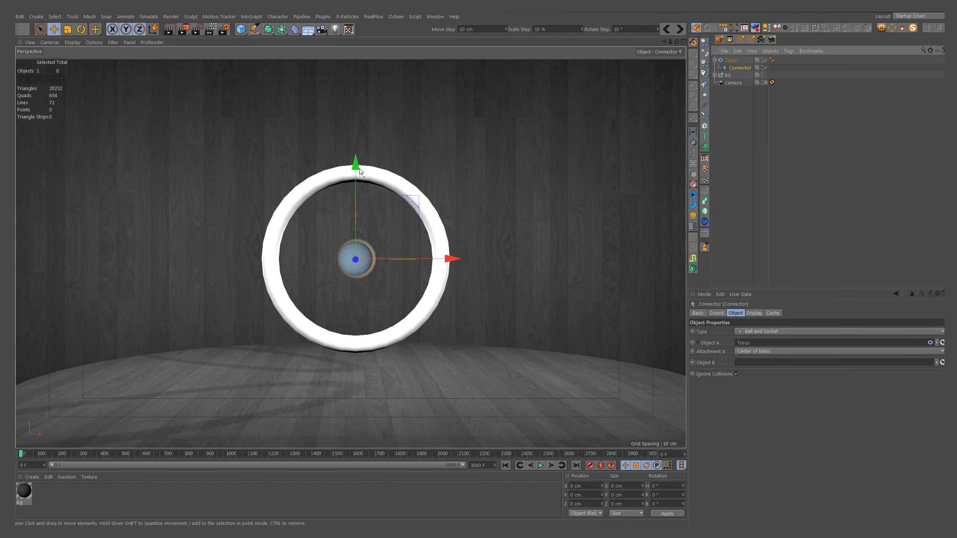
pyautogui.moveTo(360, 172); pyautogui.dragTo(372, 62)
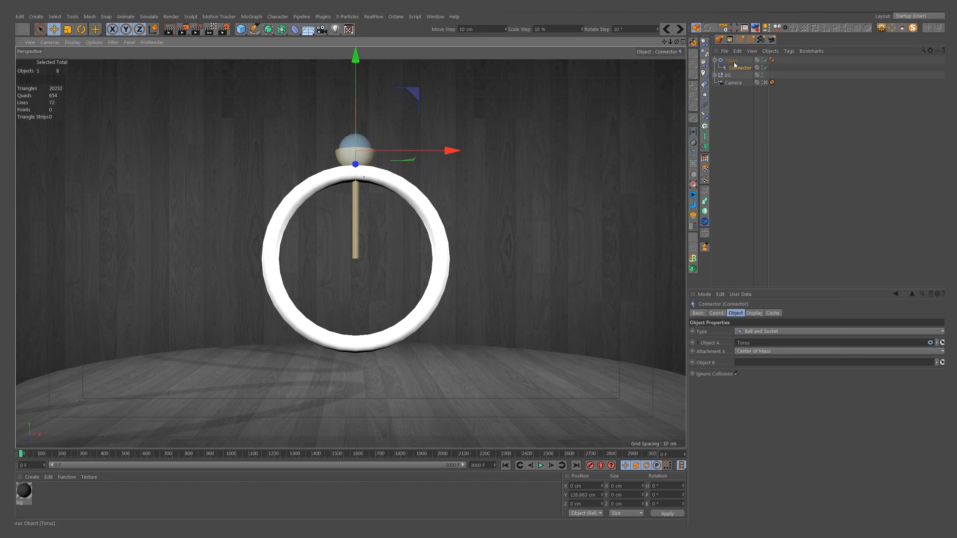
# Step: Make the torus a rigid body with Moving Mesh collision shape, 1% bounce and 1% friction
pyautogui.click(733, 63)
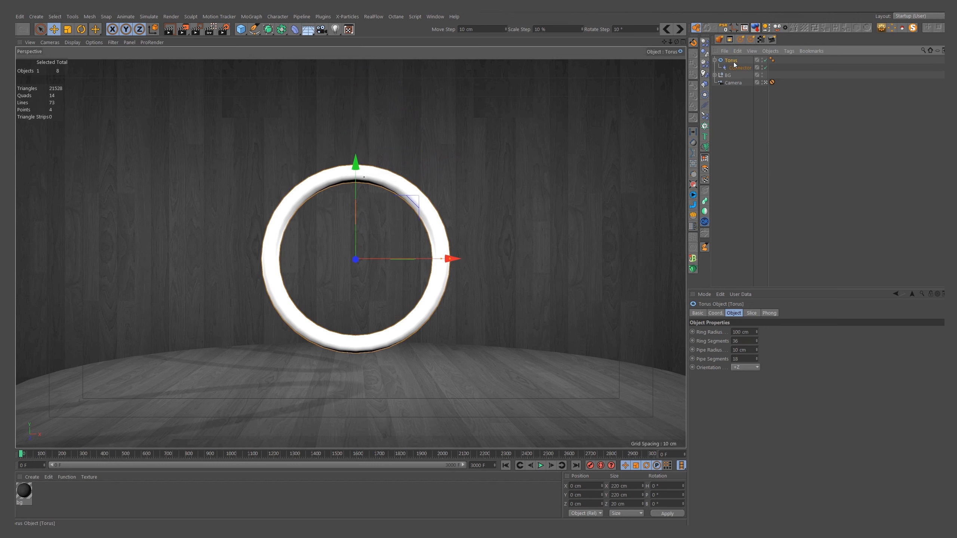
pyautogui.click(705, 45)
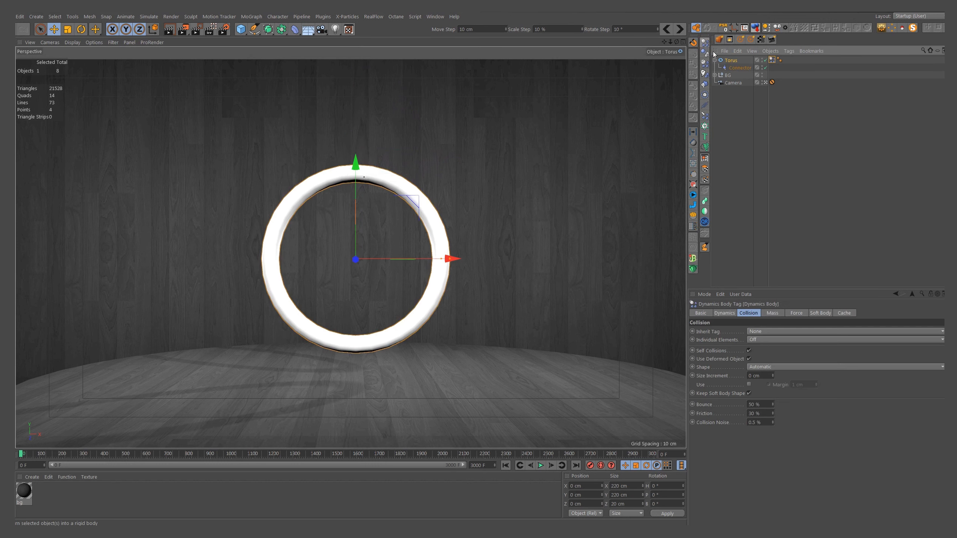
pyautogui.click(776, 367)
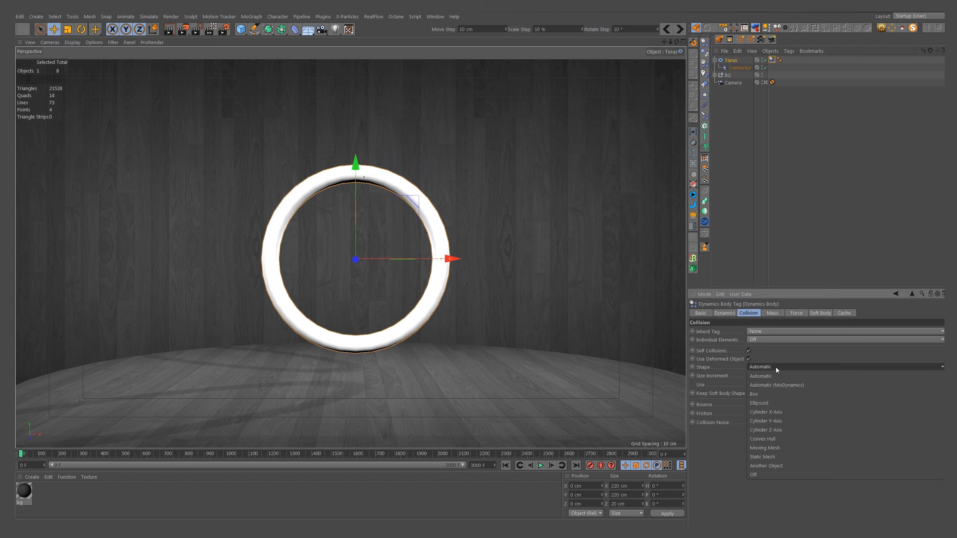
pyautogui.click(771, 448)
pyautogui.doubleClick(760, 404)
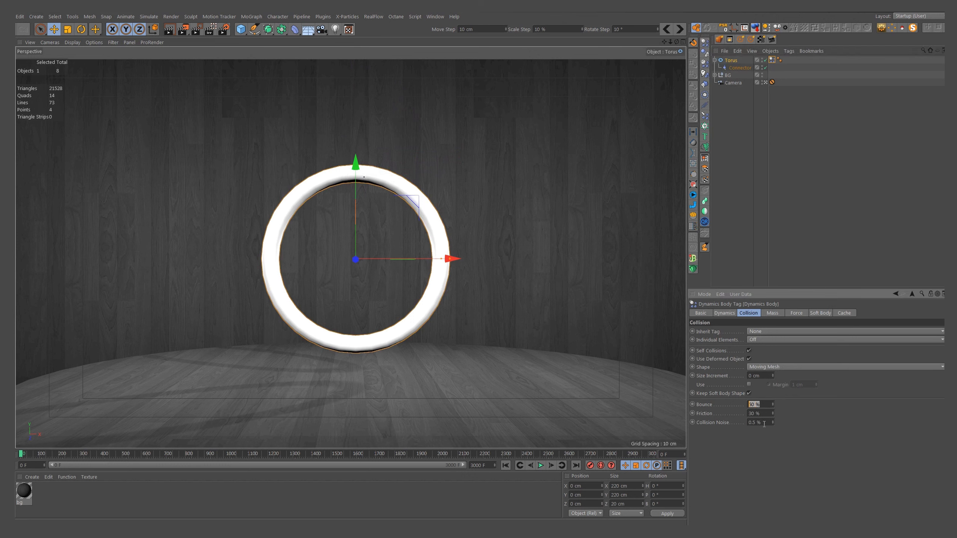
pyautogui.write('1')
pyautogui.press('Tab')
pyautogui.write('1')
# Step: Duplicate the torus together with its connector and dynamics tag to make two copies
pyautogui.click(731, 60)
pyautogui.click(715, 60)
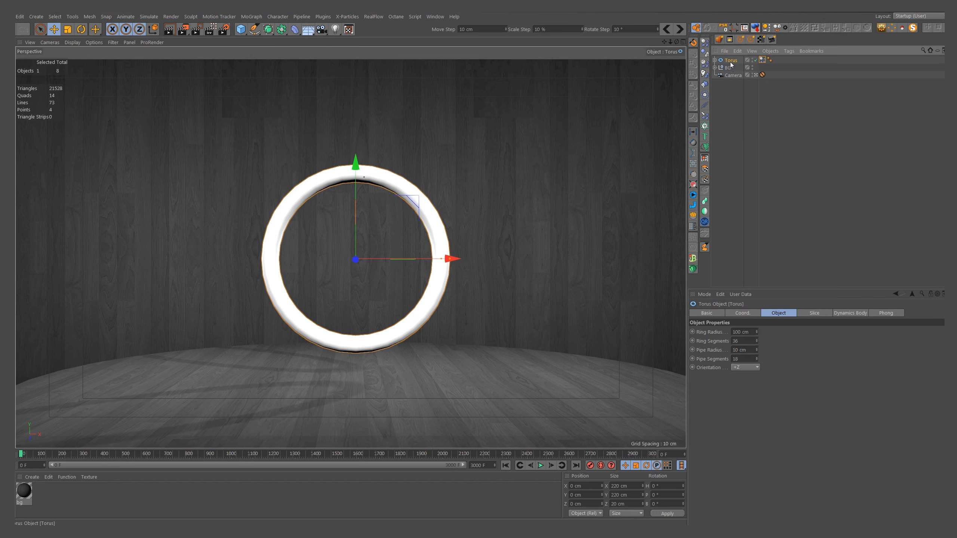
pyautogui.hotkey('ctrl', 'c')
pyautogui.hotkey('ctrl', 'v')
pyautogui.hotkey('ctrl', 'v')
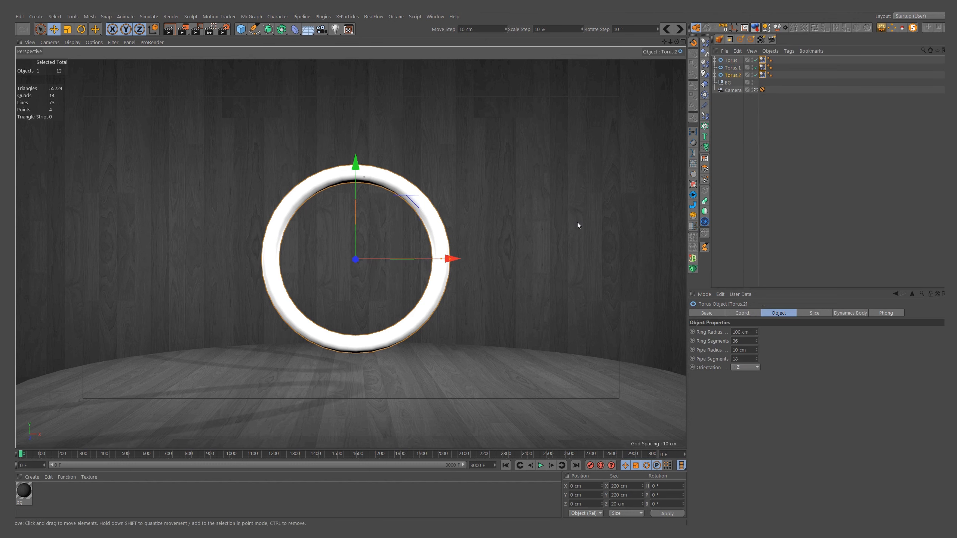
# Step: Spread the torus copies diagonally in the top view, one left and forward, the other at about X 132 cm and Z 52 cm
pyautogui.middleClick(577, 222)
pyautogui.middleClick(565, 191)
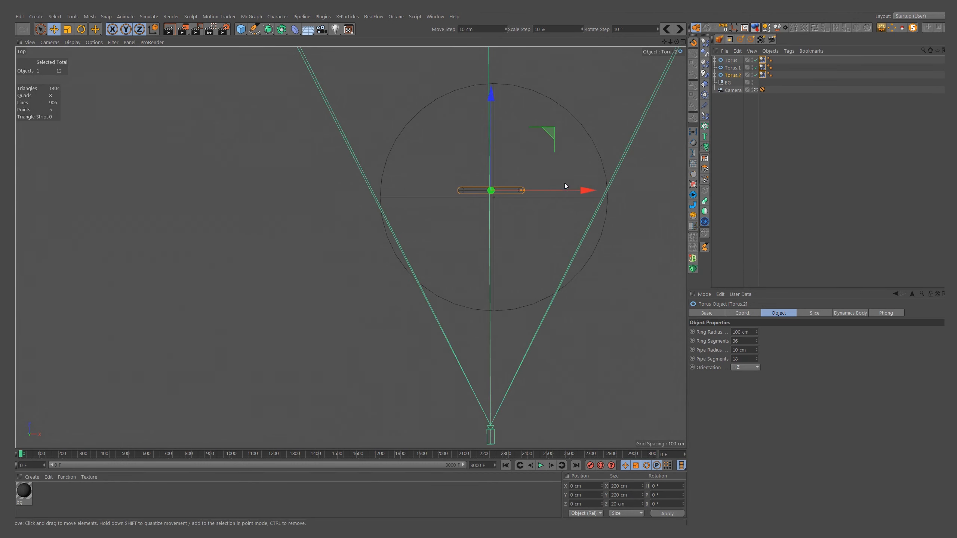
pyautogui.click(733, 68)
pyautogui.moveTo(546, 134); pyautogui.dragTo(591, 118)
pyautogui.click(732, 75)
pyautogui.middleClick(560, 239)
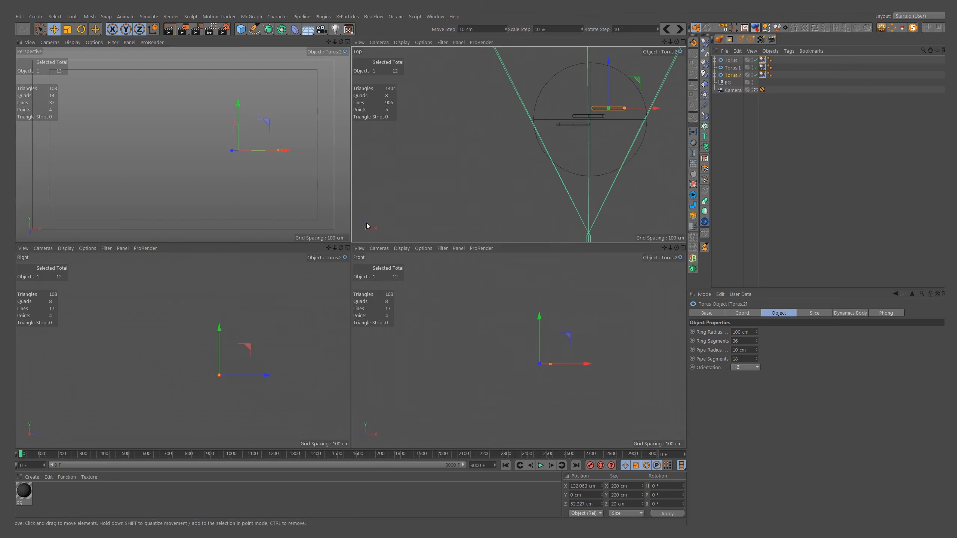
pyautogui.middleClick(285, 167)
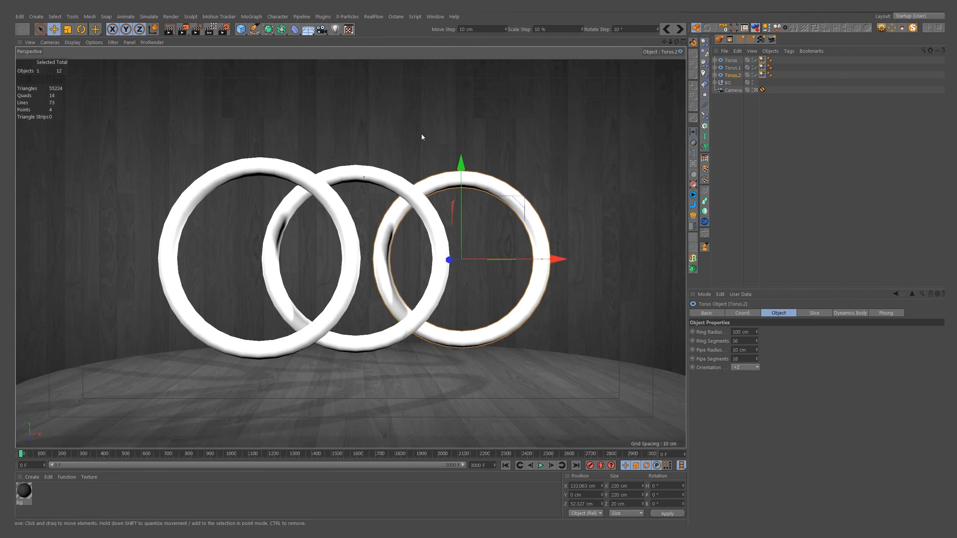
# Step: Create a sphere with a radius of 10 cm
pyautogui.click(398, 140)
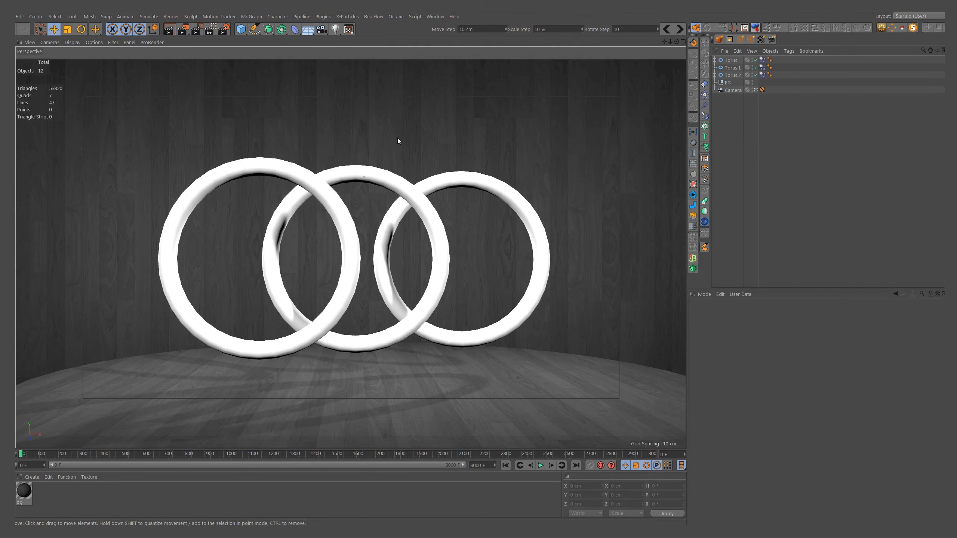
pyautogui.click(241, 30)
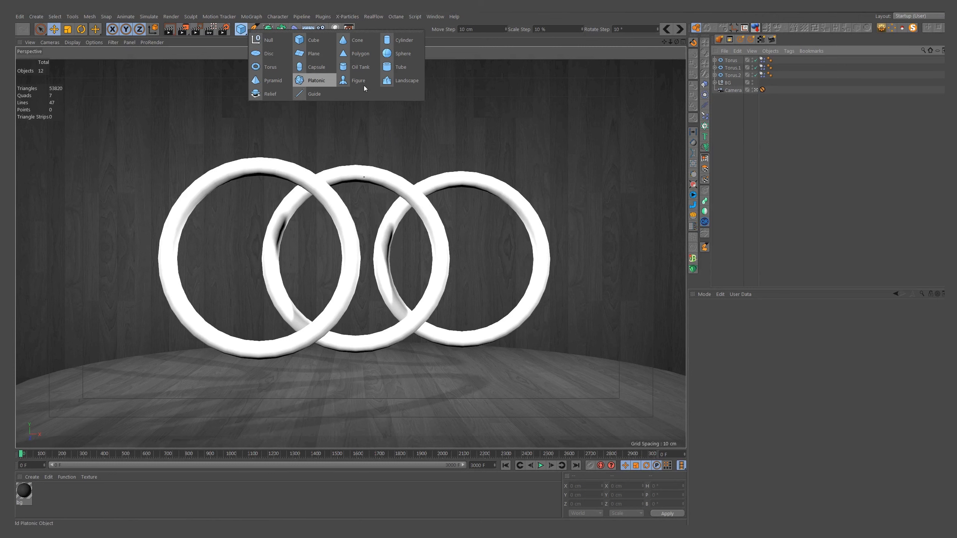
pyautogui.click(402, 54)
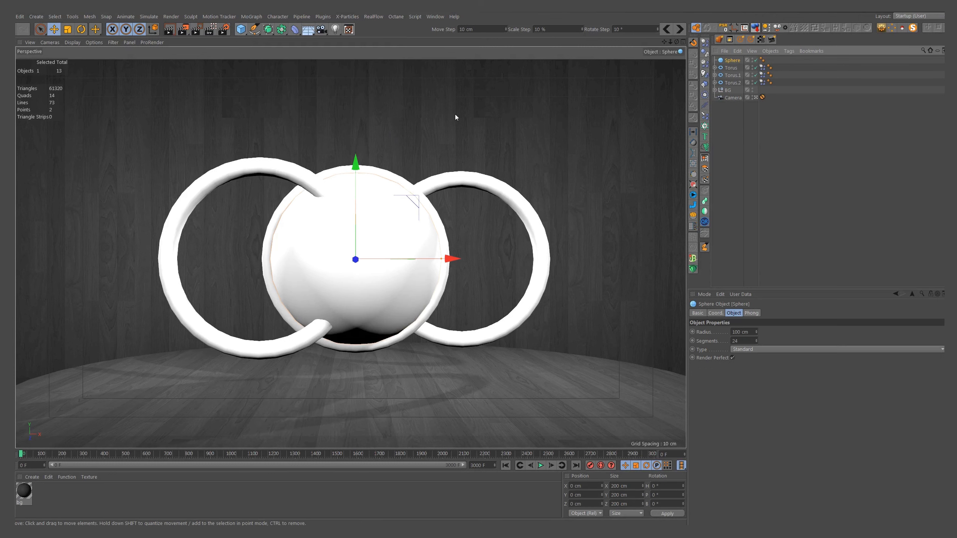
pyautogui.doubleClick(742, 332)
pyautogui.write('10')
pyautogui.click(771, 383)
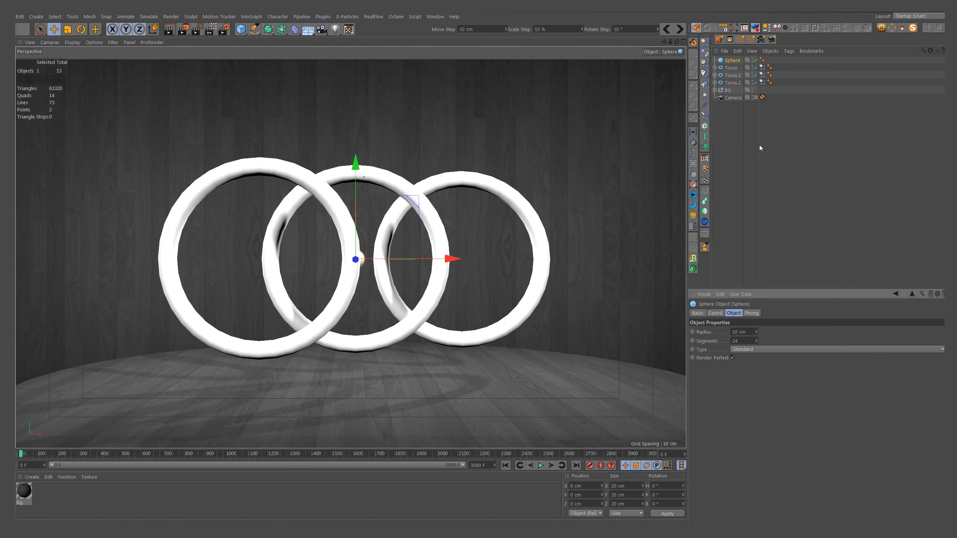
# Step: Add a radial cloner, nest the sphere inside it and set its count to 10
pyautogui.click(705, 126)
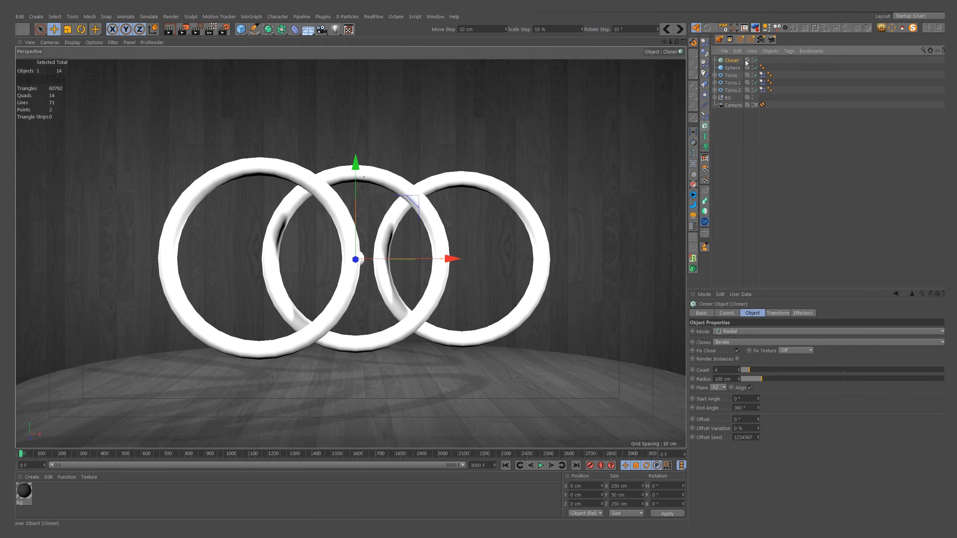
pyautogui.moveTo(733, 61); pyautogui.dragTo(732, 60)
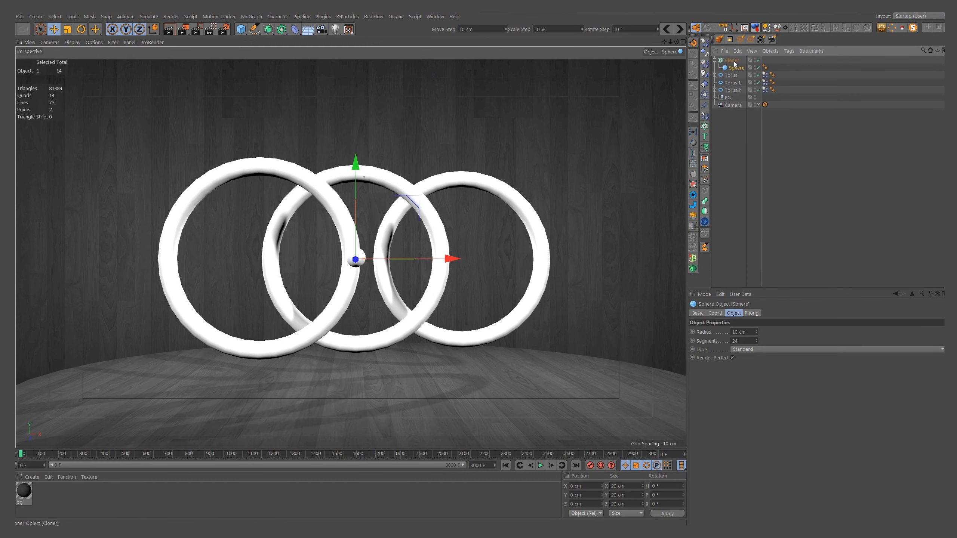
pyautogui.doubleClick(727, 370)
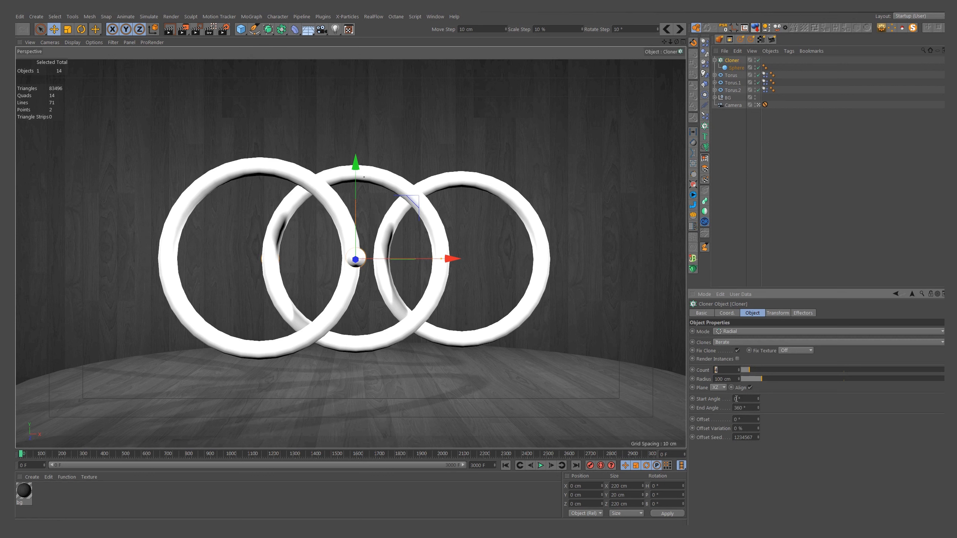
pyautogui.write('10')
pyautogui.press('Return')
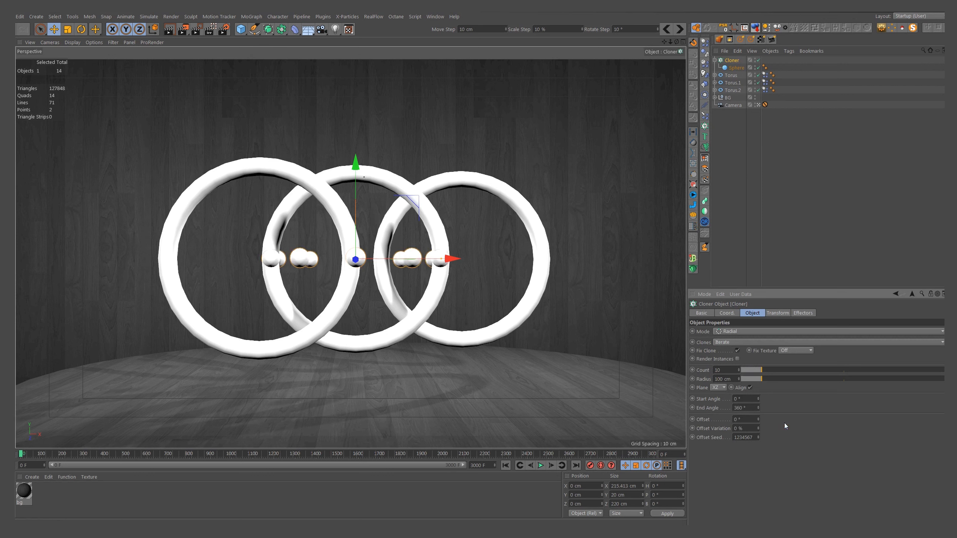
# Step: Add a dynamics body tag to the cloner with 1% bounce, 1% friction and Static Mesh collision shape
pyautogui.click(704, 54)
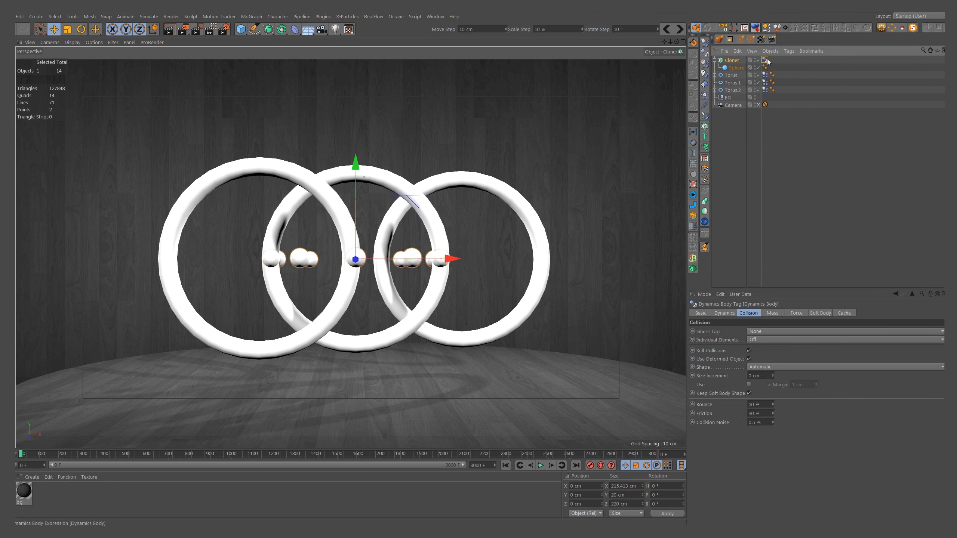
pyautogui.doubleClick(763, 405)
pyautogui.write('1')
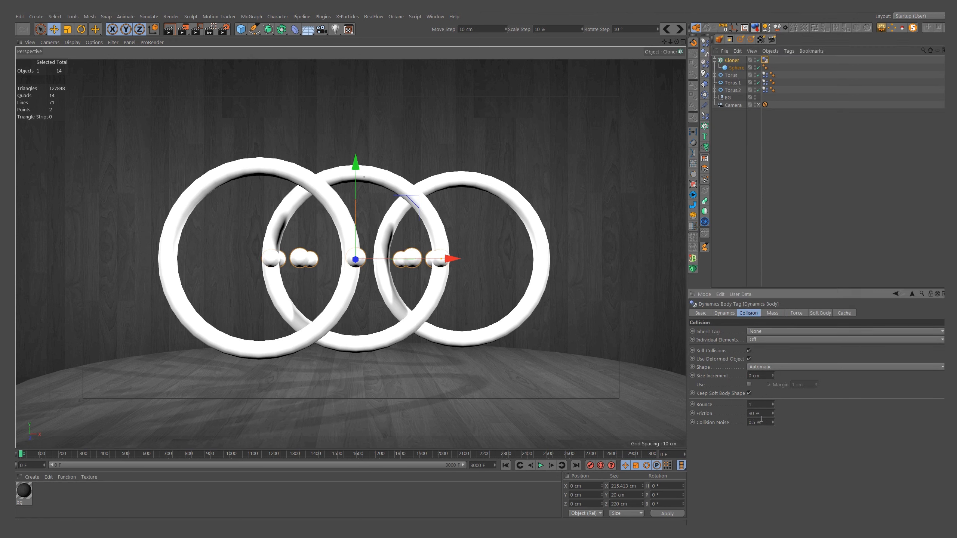
pyautogui.press('Tab')
pyautogui.write('1')
pyautogui.click(771, 367)
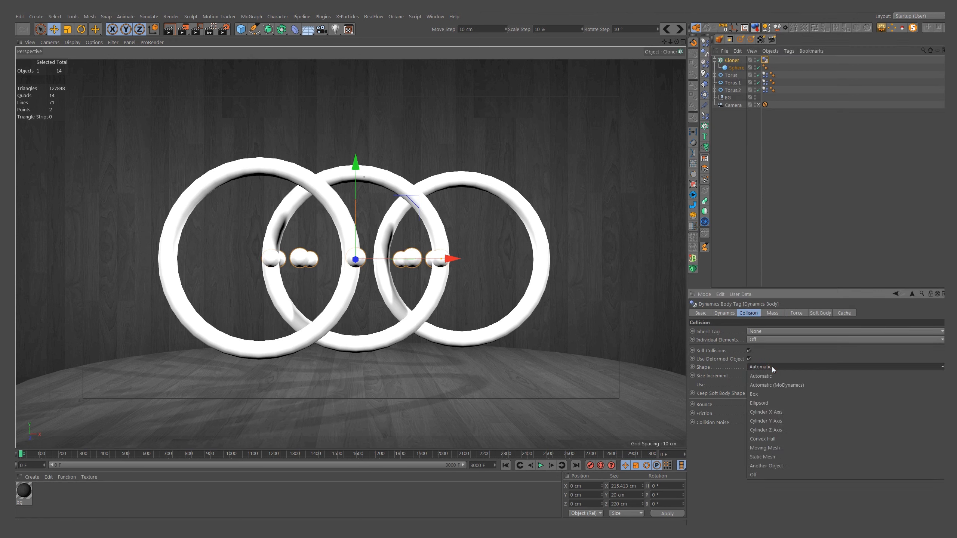
pyautogui.click(766, 456)
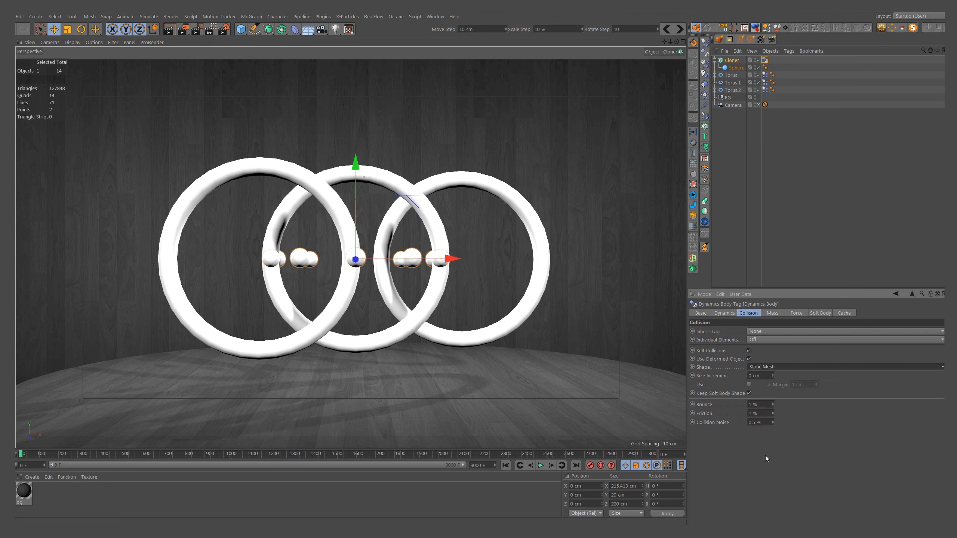
# Step: Make the cloner editable and set its dynamics tag to Apply Tag to Children
pyautogui.click(737, 61)
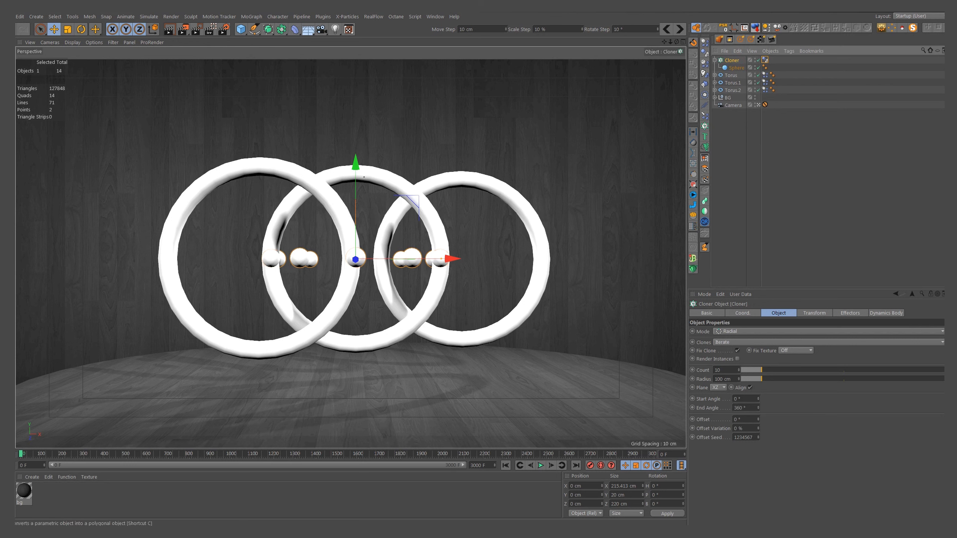
pyautogui.click(692, 42)
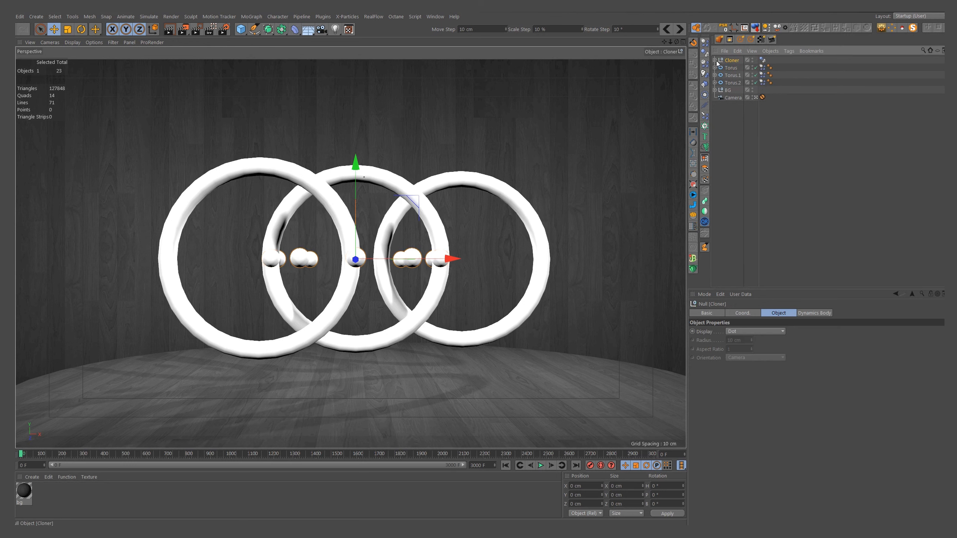
pyautogui.click(715, 61)
pyautogui.click(770, 59)
pyautogui.click(776, 331)
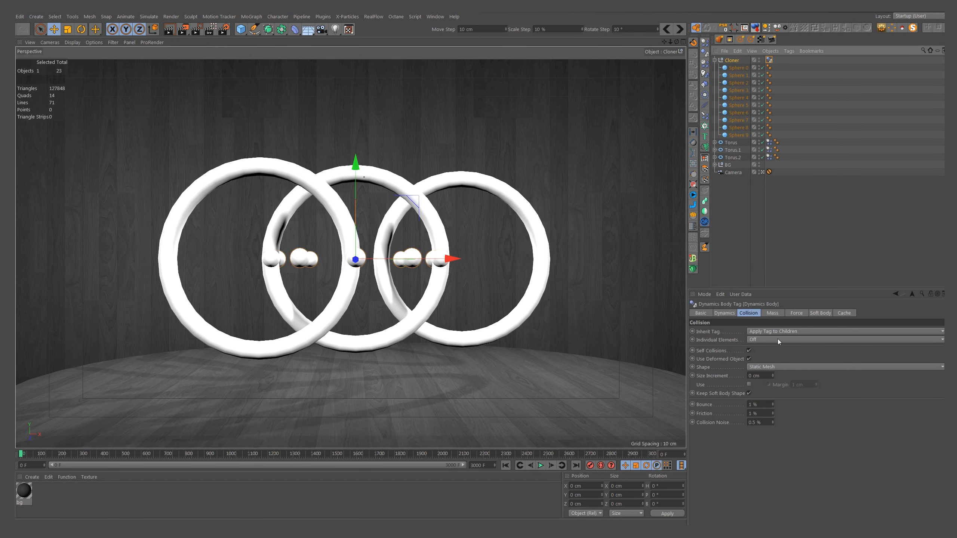
pyautogui.click(773, 350)
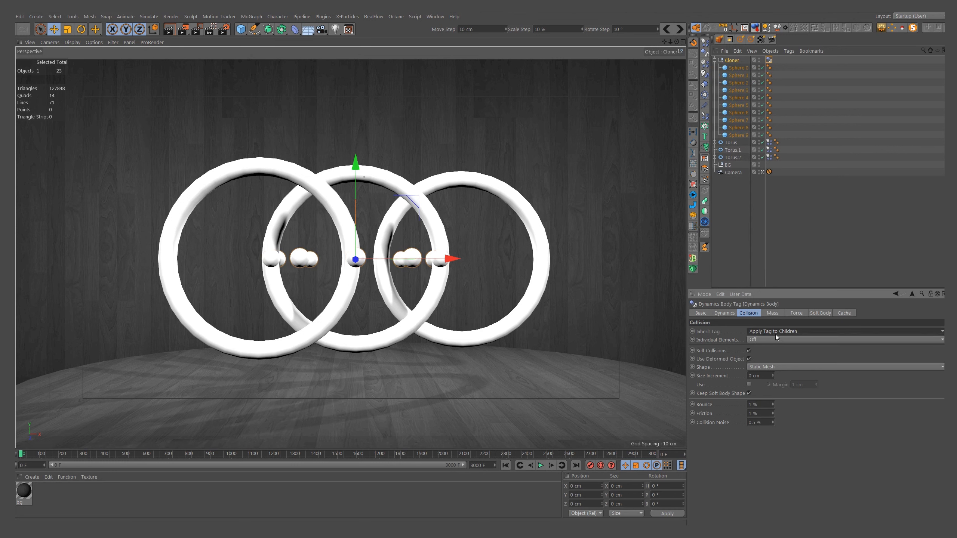
# Step: Set the project's expert dynamics to 15 steps per frame and 20 maximum solver iterations per step
pyautogui.click(744, 224)
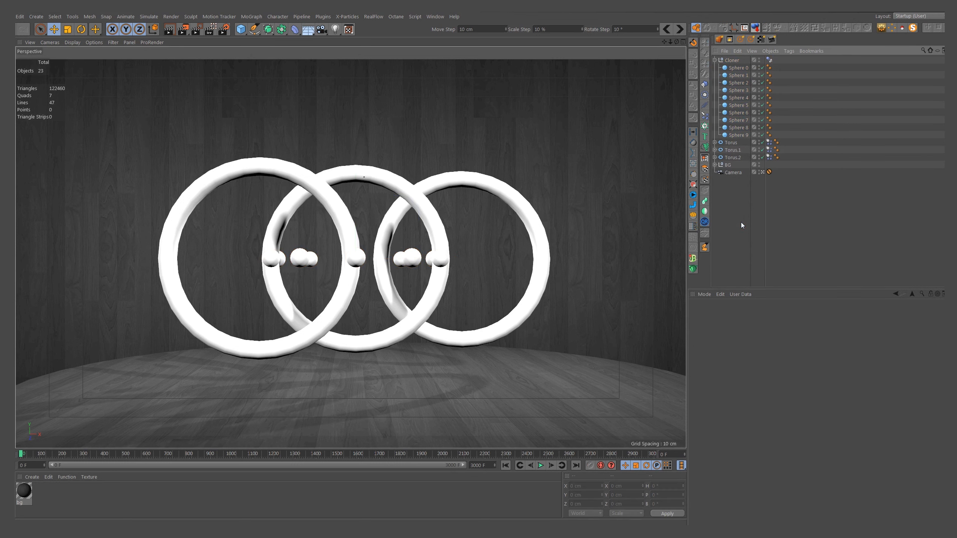
pyautogui.hotkey('ctrl', 'd')
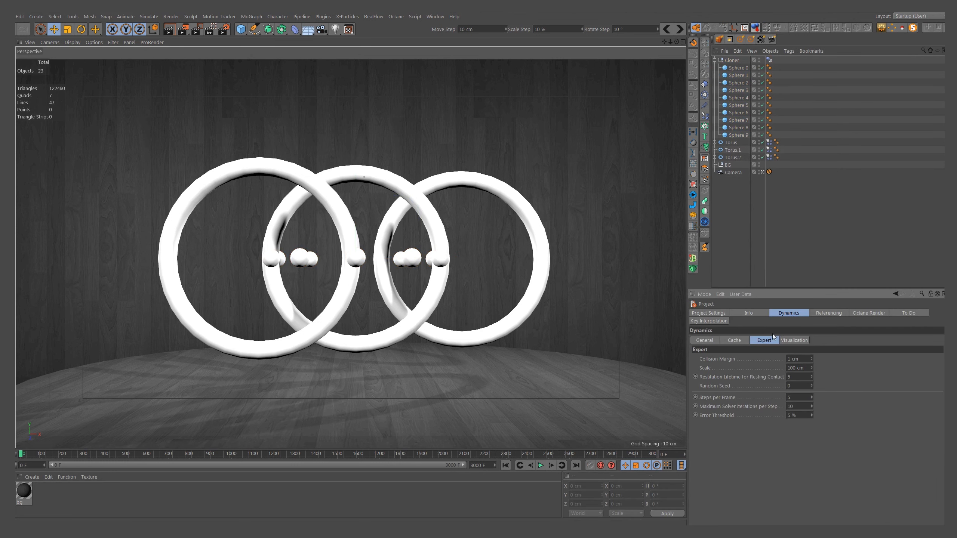
pyautogui.click(791, 398)
pyautogui.write('15')
pyautogui.moveTo(801, 407); pyautogui.dragTo(785, 409)
pyautogui.write('20')
pyautogui.press('Return')
pyautogui.click(727, 190)
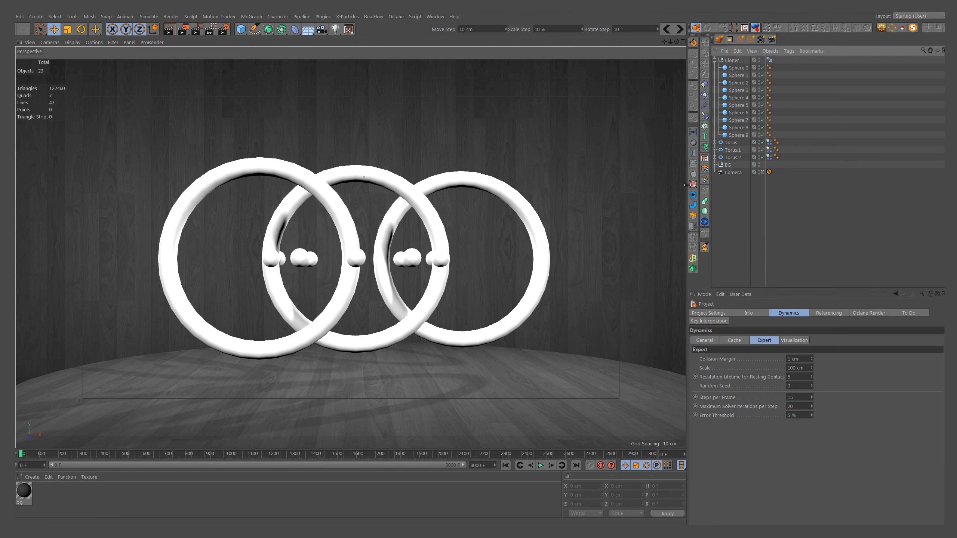
# Step: Add a null object and rename it target
pyautogui.click(241, 29)
pyautogui.click(264, 40)
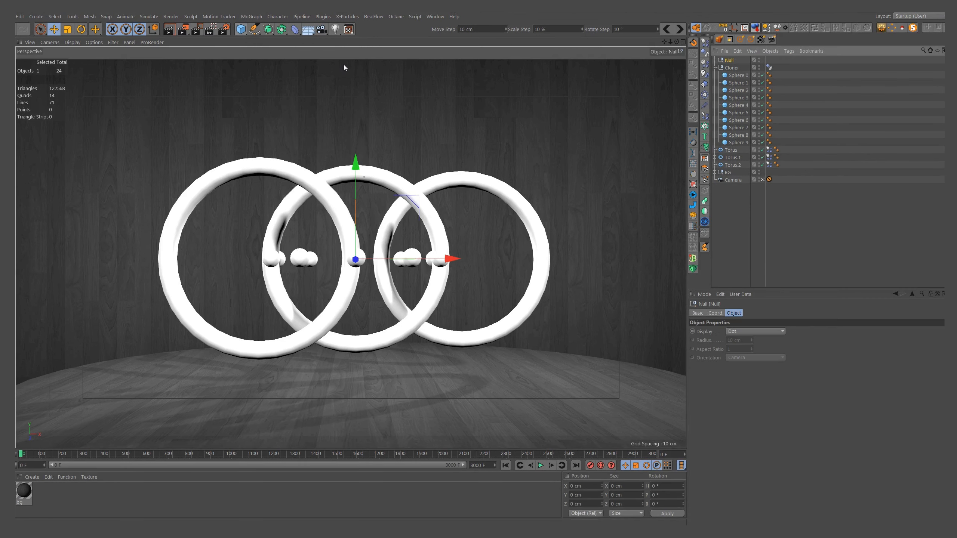
pyautogui.doubleClick(729, 60)
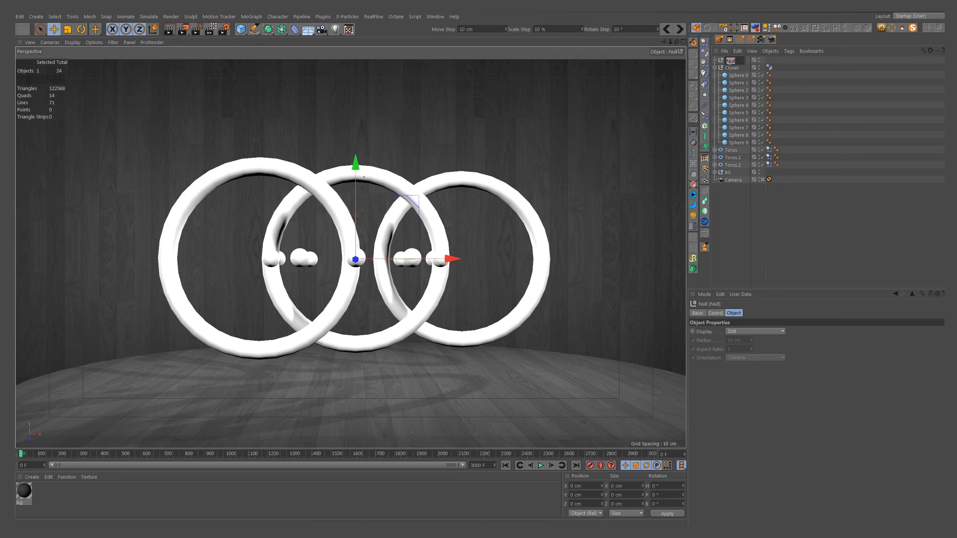
pyautogui.press('BackSpace')
pyautogui.write('target')
# Step: Display the target null as a sphere with a 15 cm radius and XZ orientation
pyautogui.click(744, 331)
pyautogui.click(751, 331)
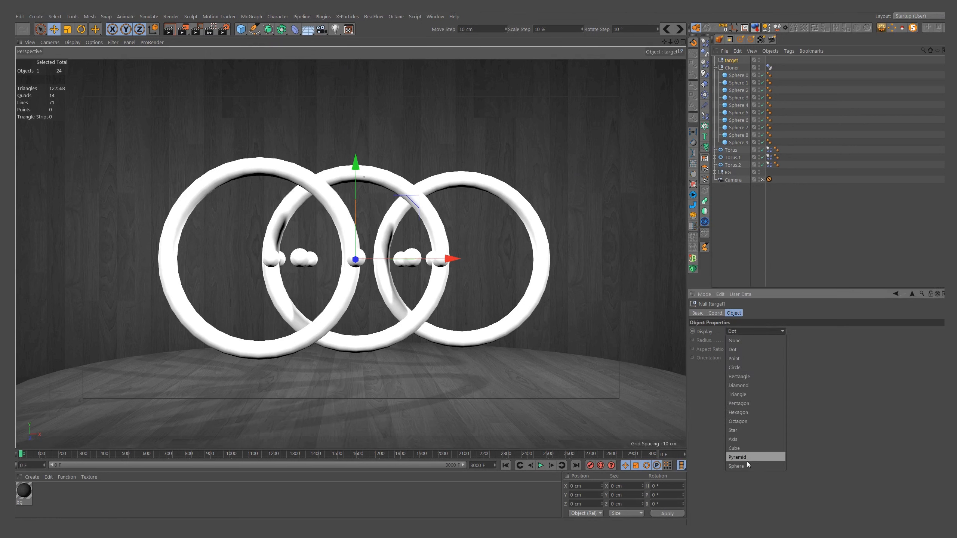
pyautogui.click(748, 467)
pyautogui.click(746, 357)
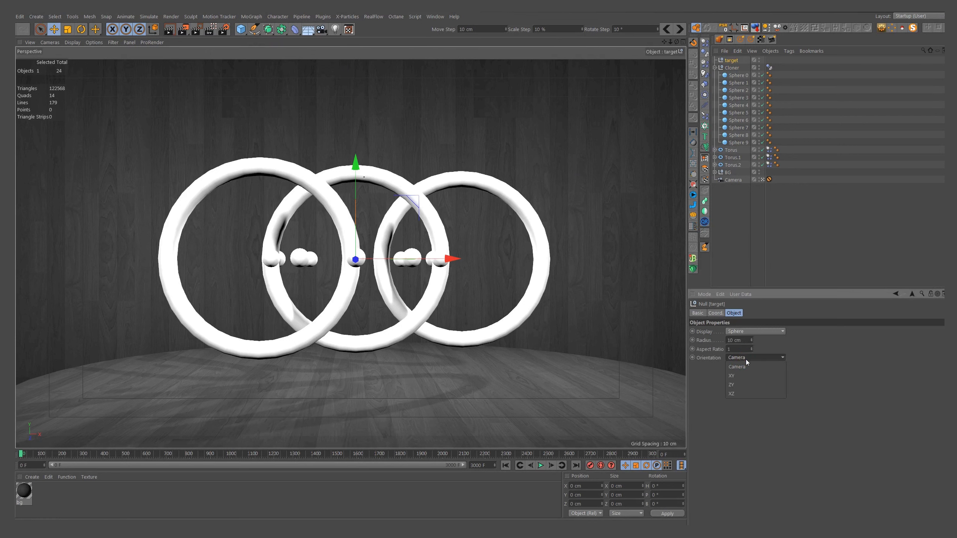
pyautogui.click(743, 394)
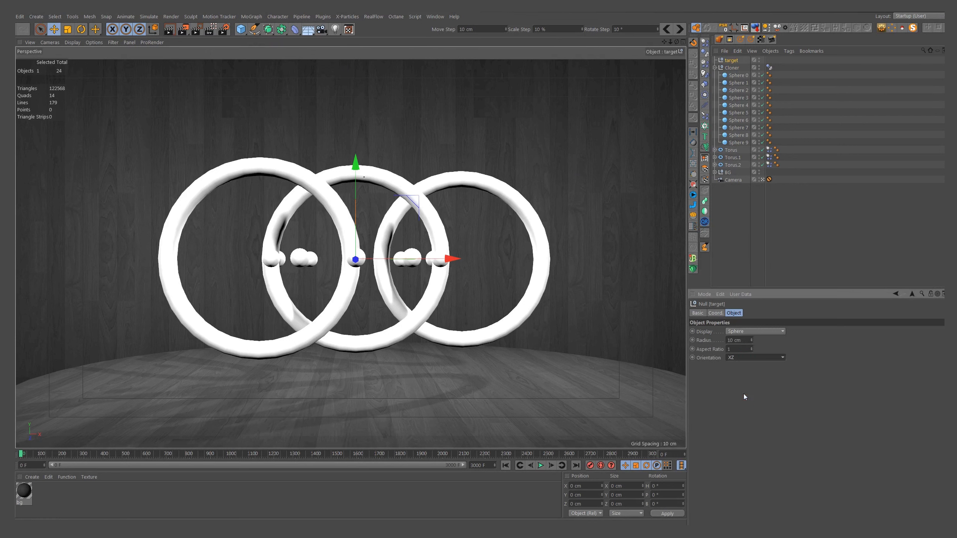
pyautogui.click(741, 340)
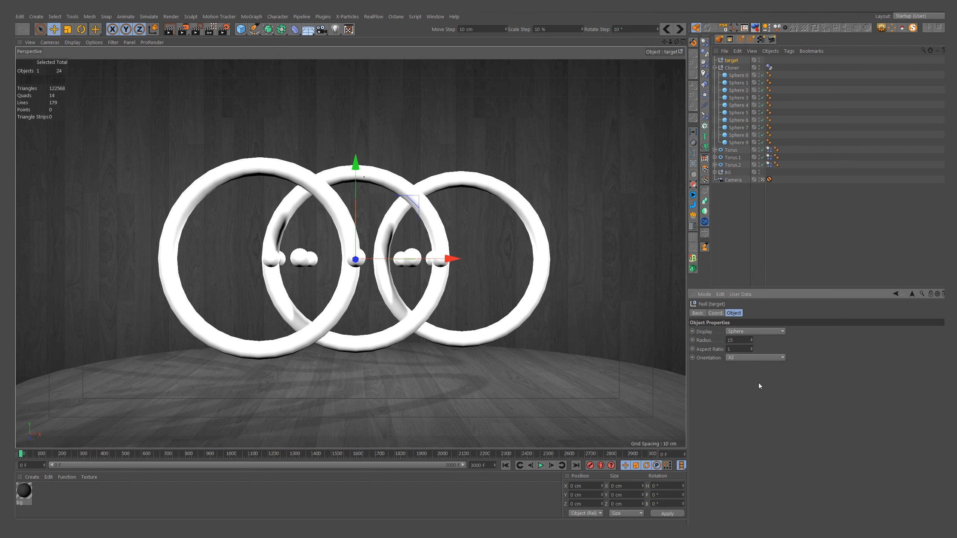
pyautogui.press('Return')
pyautogui.click(725, 212)
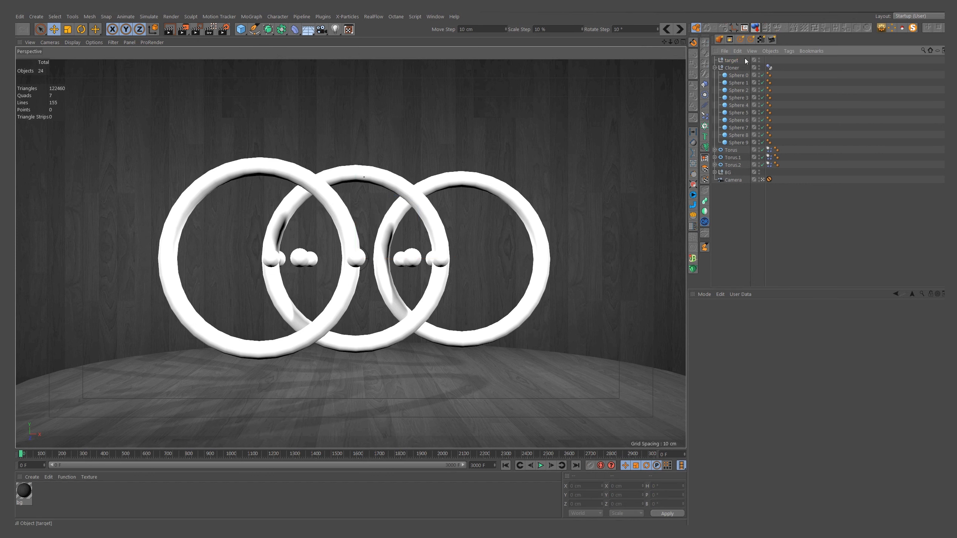
# Step: Add a Vibrate tag to the target null and enable its position vibration
pyautogui.rightClick(733, 64)
pyautogui.moveTo(809, 63)
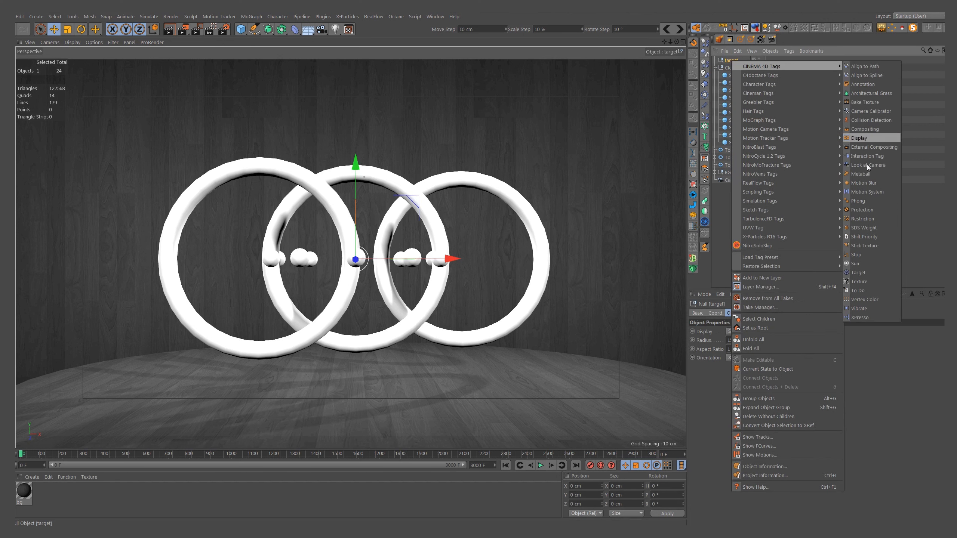
pyautogui.click(857, 310)
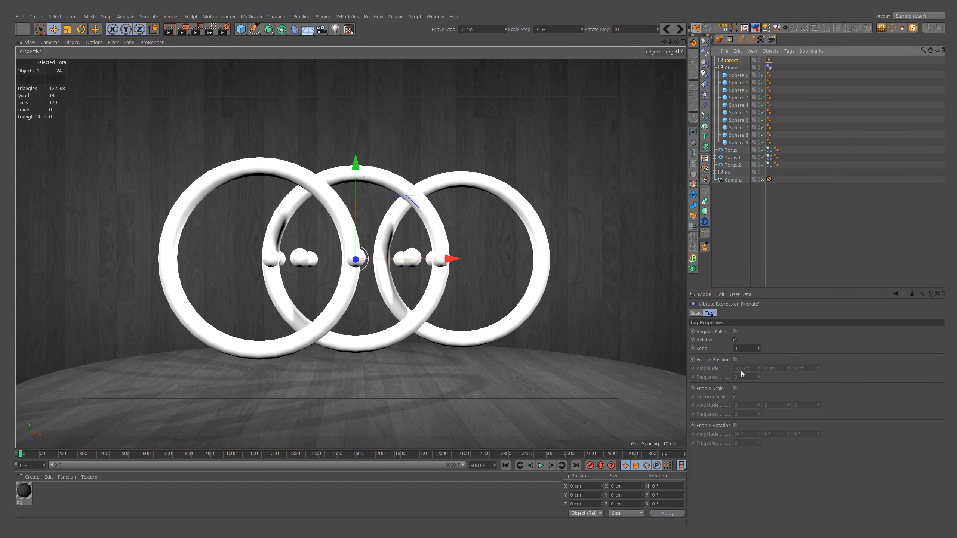
pyautogui.click(735, 359)
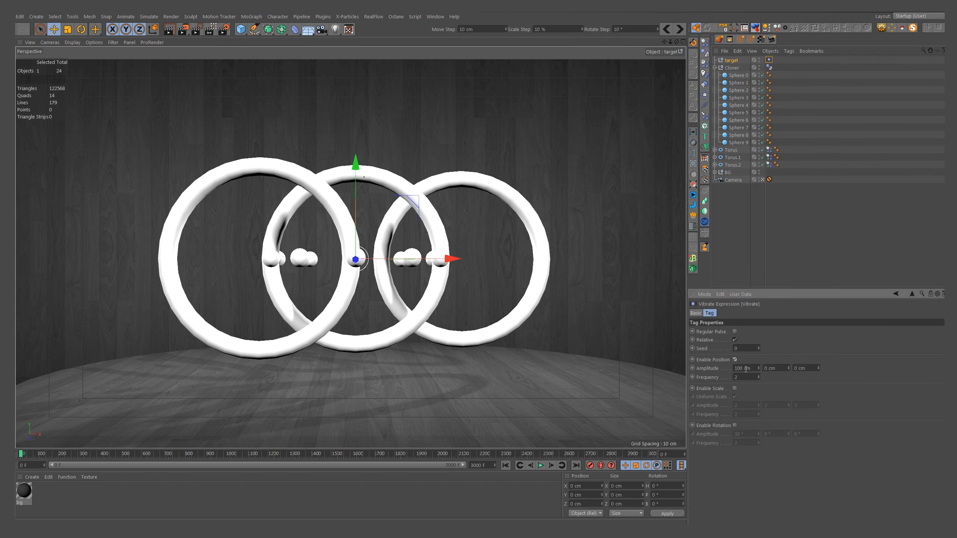
# Step: Set the position vibration's amplitude to 300, 200 and 400 cm and its frequency to 0.25
pyautogui.click(775, 372)
pyautogui.write('200')
pyautogui.hotkey('shift', 'Tab')
pyautogui.write('300')
pyautogui.click(805, 368)
pyautogui.press('Return')
pyautogui.moveTo(745, 378); pyautogui.dragTo(704, 380)
pyautogui.write('0.25')
pyautogui.press('Return')
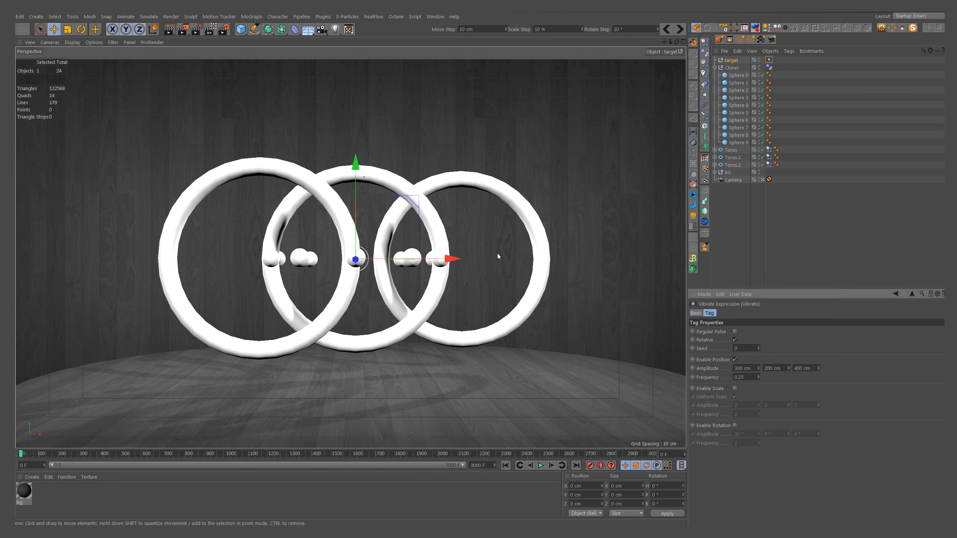
# Step: Create a new material and replace its default specular reflectance layer with a GGX layer
pyautogui.doubleClick(54, 490)
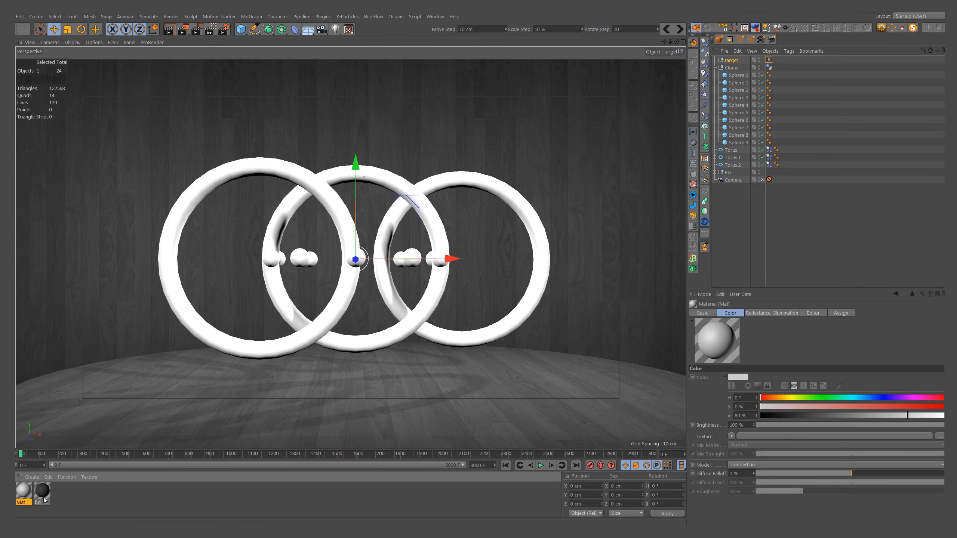
pyautogui.doubleClick(24, 491)
pyautogui.click(134, 170)
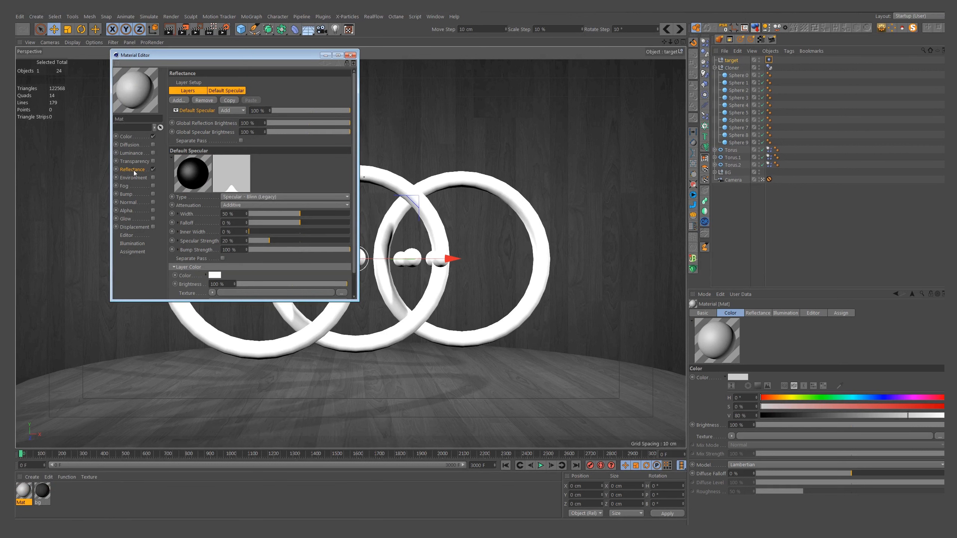
pyautogui.click(204, 100)
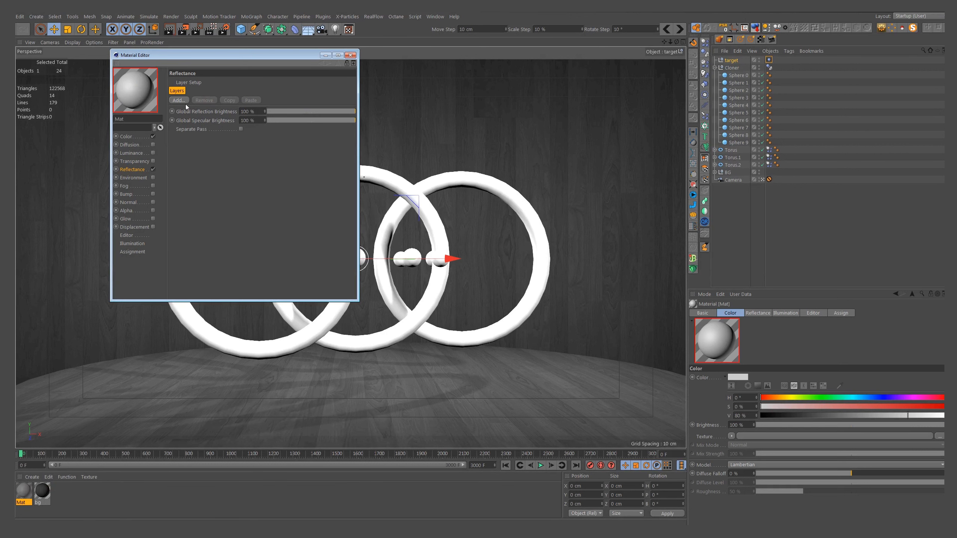
pyautogui.click(177, 100)
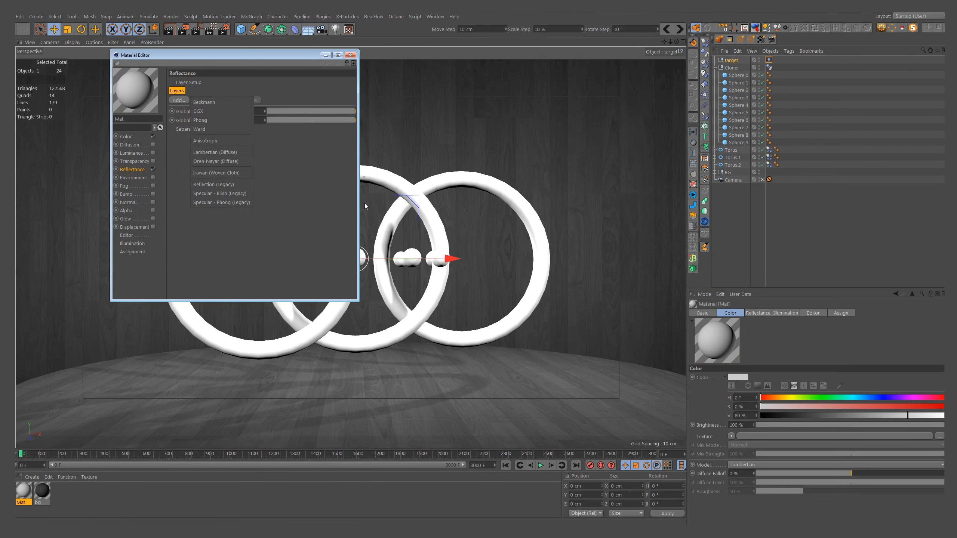
pyautogui.click(208, 112)
# Step: Set the GGX reflectance layer's Fresnel to Dielectric
pyautogui.scroll(-2, 356, 226)
pyautogui.scroll(-1, 323, 286)
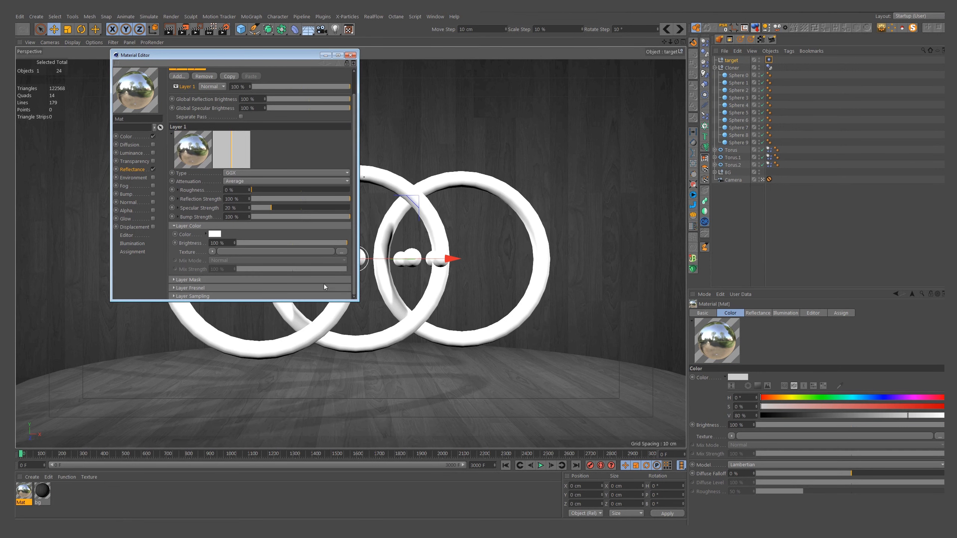
pyautogui.click(245, 289)
pyautogui.click(245, 296)
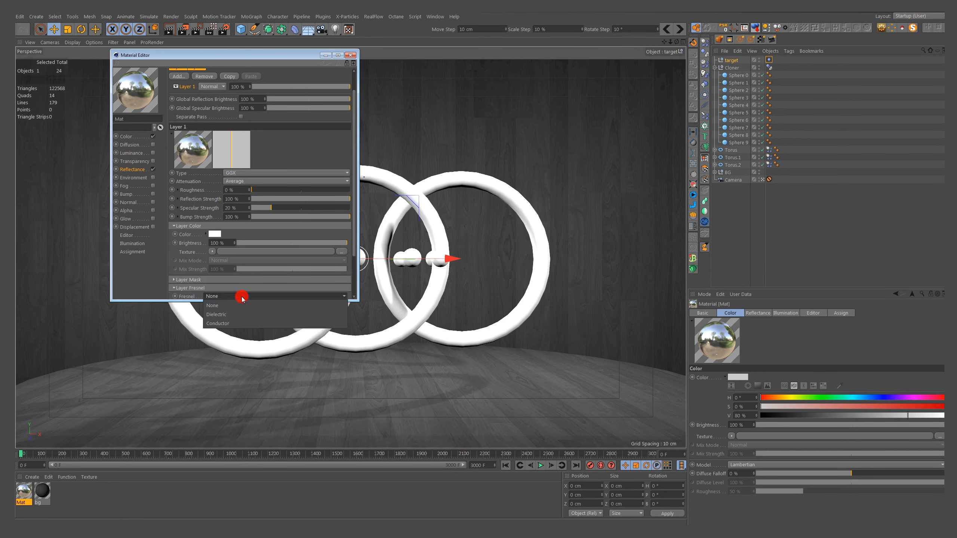
pyautogui.click(225, 313)
pyautogui.moveTo(270, 207); pyautogui.dragTo(351, 206)
# Step: Load a Fusion shader into the material's color texture, with Color shaders in its blend and base channels
pyautogui.click(121, 138)
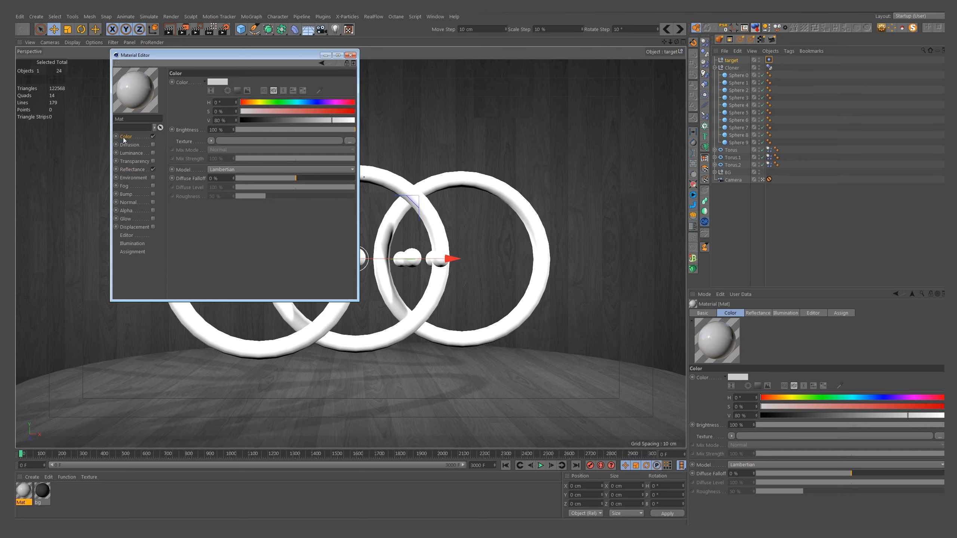
pyautogui.click(213, 141)
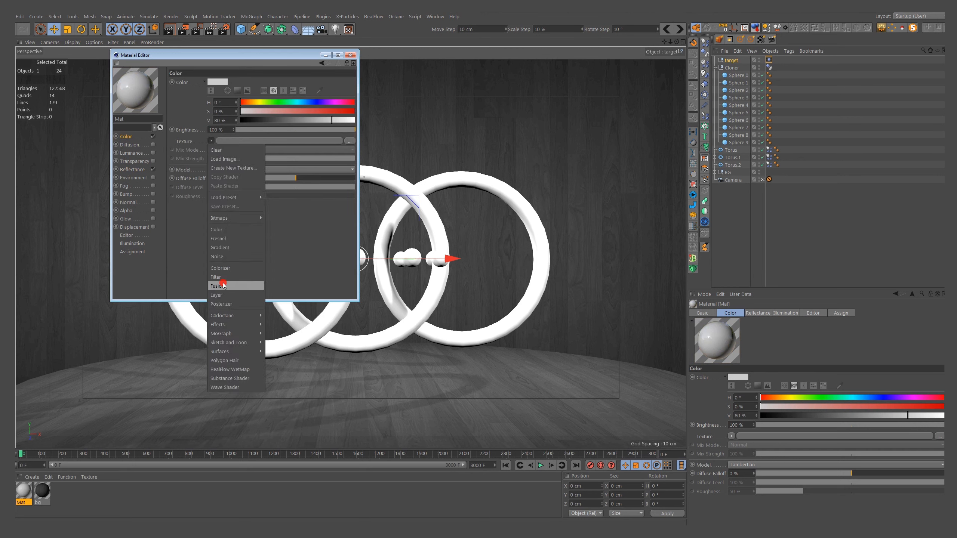
pyautogui.click(233, 282)
pyautogui.click(223, 140)
pyautogui.click(212, 178)
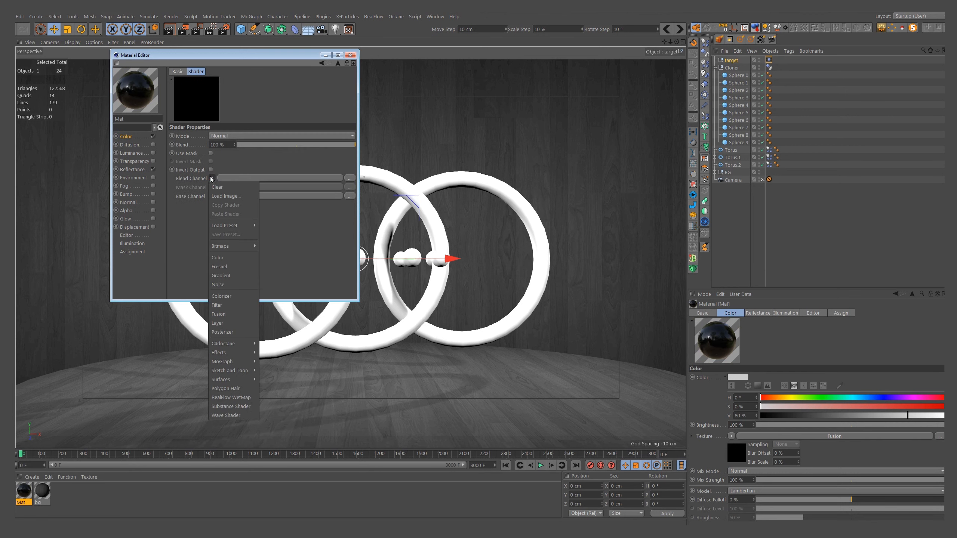
pyautogui.click(220, 254)
pyautogui.click(212, 221)
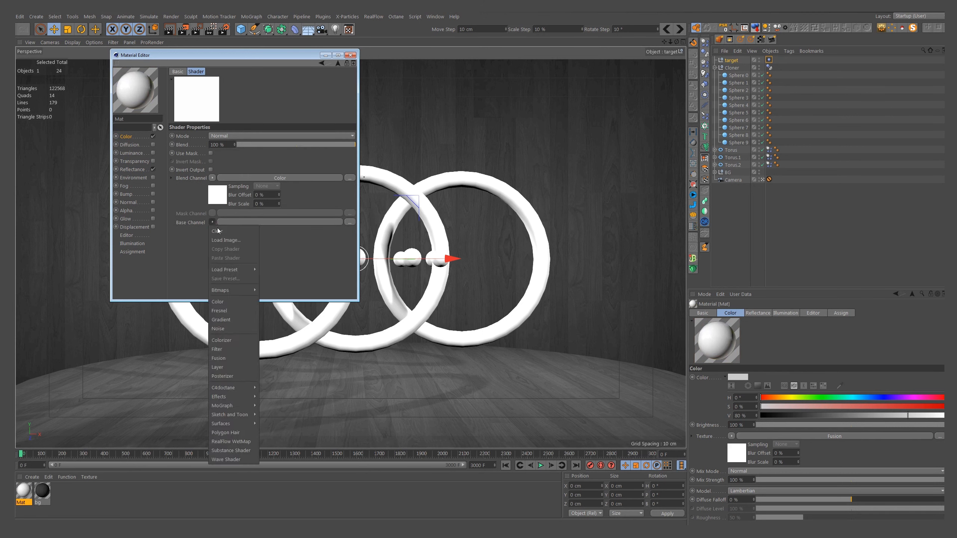
pyautogui.click(226, 300)
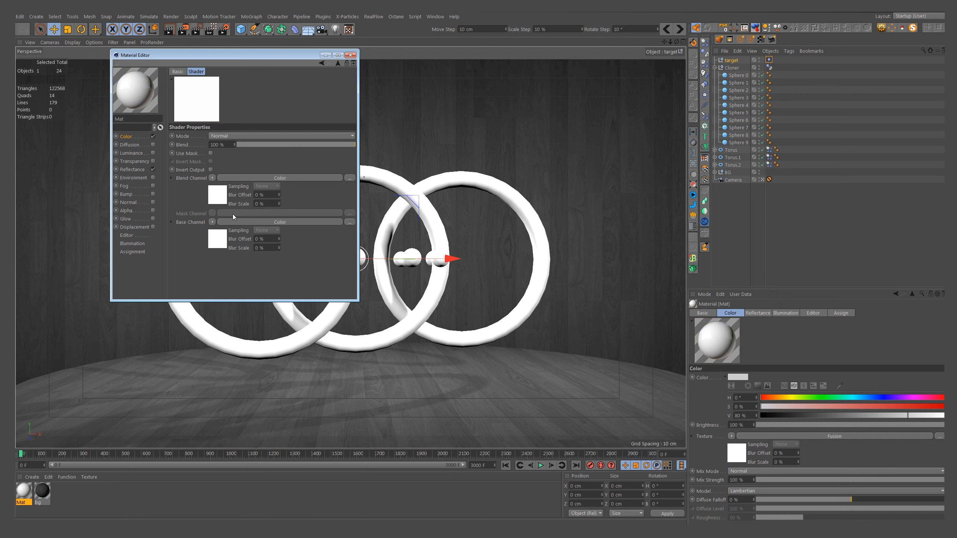
# Step: Make the Fusion blend channel's color bright red with 100% saturation
pyautogui.click(221, 178)
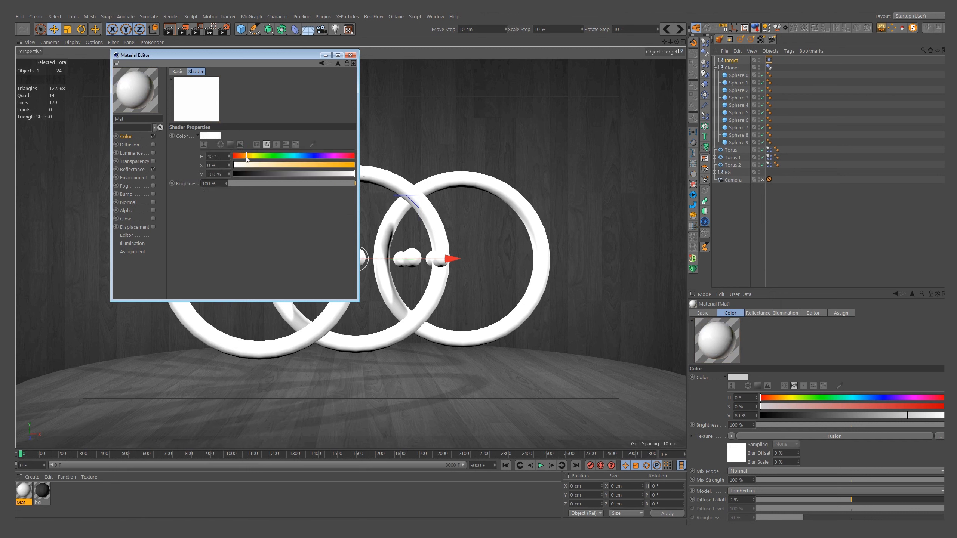
pyautogui.moveTo(244, 156); pyautogui.dragTo(234, 156)
pyautogui.moveTo(330, 164); pyautogui.dragTo(354, 166)
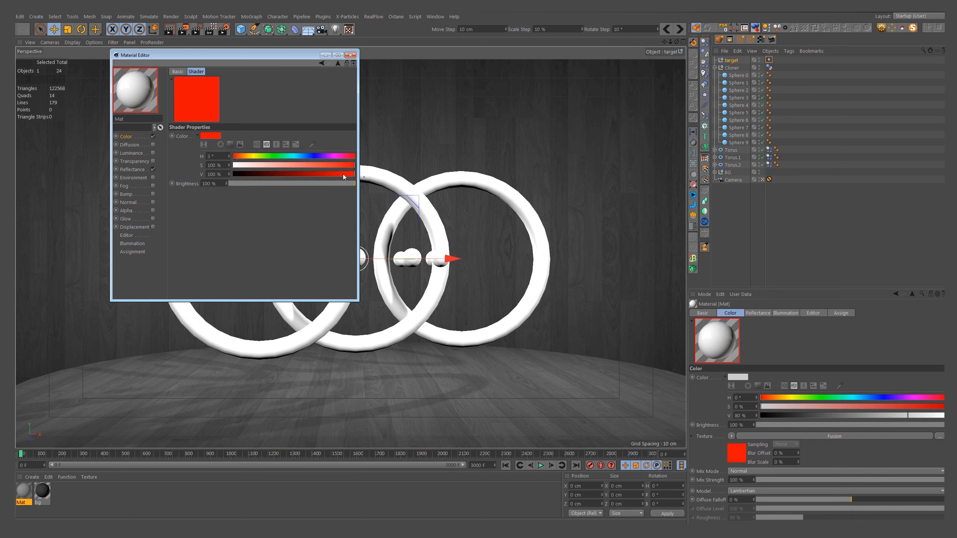
pyautogui.click(338, 63)
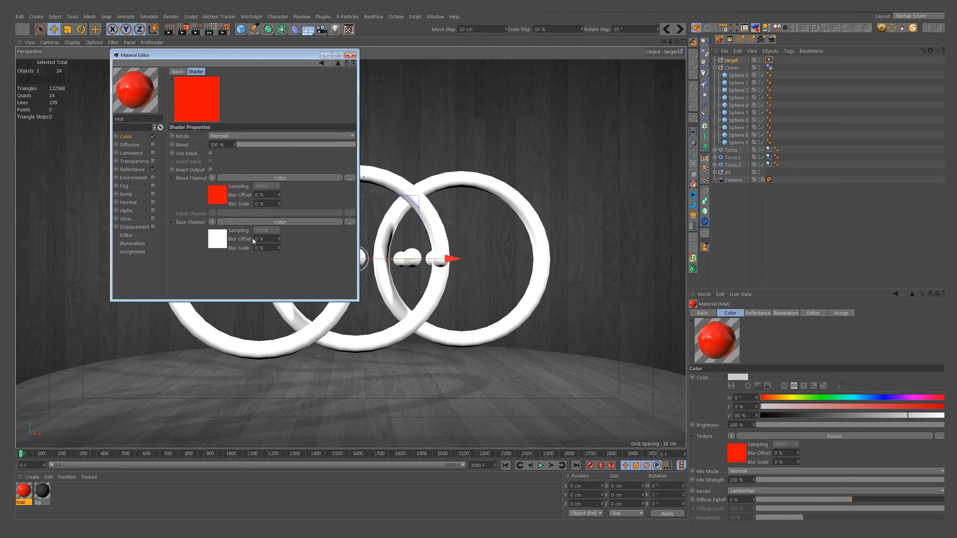
# Step: Make the Fusion base channel's color orange with a hue of 42° and 100% saturation
pyautogui.click(220, 241)
pyautogui.click(247, 155)
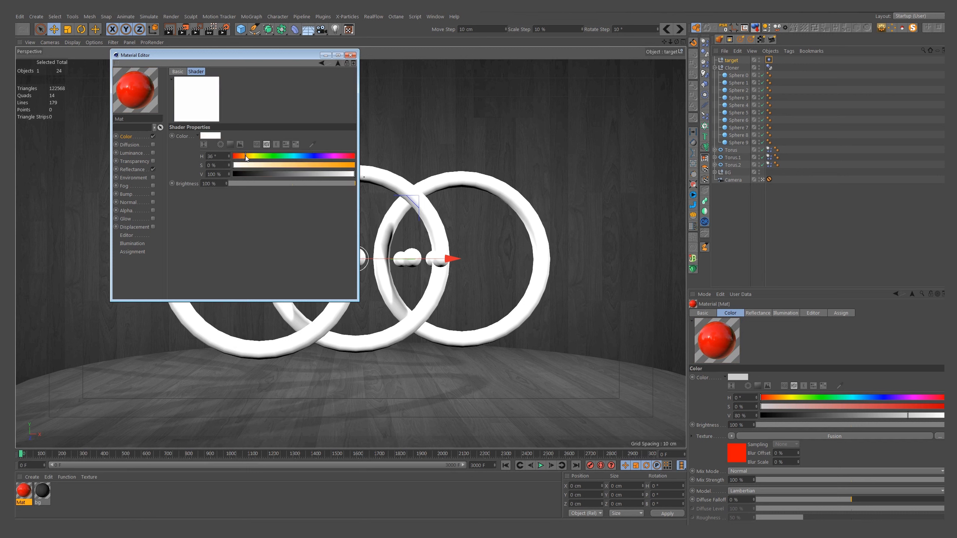
pyautogui.click(331, 165)
pyautogui.moveTo(336, 164); pyautogui.dragTo(355, 166)
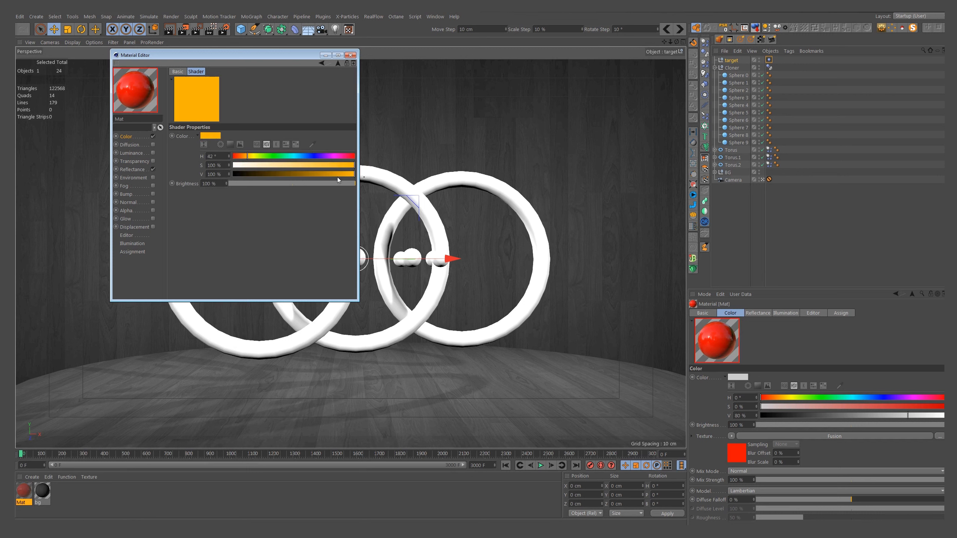
pyautogui.click(338, 63)
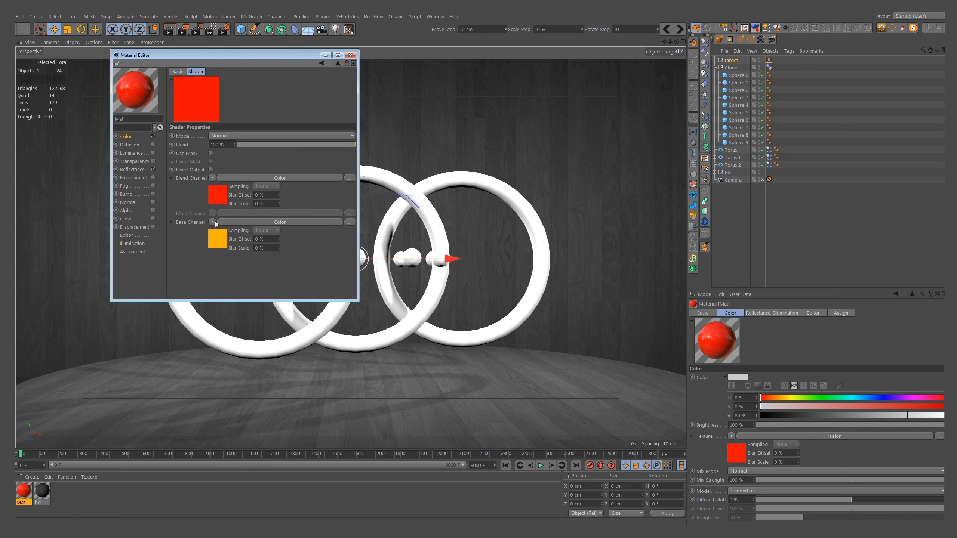
# Step: Enable the Fusion shader's mask and load a Gradient into the mask channel
pyautogui.click(210, 154)
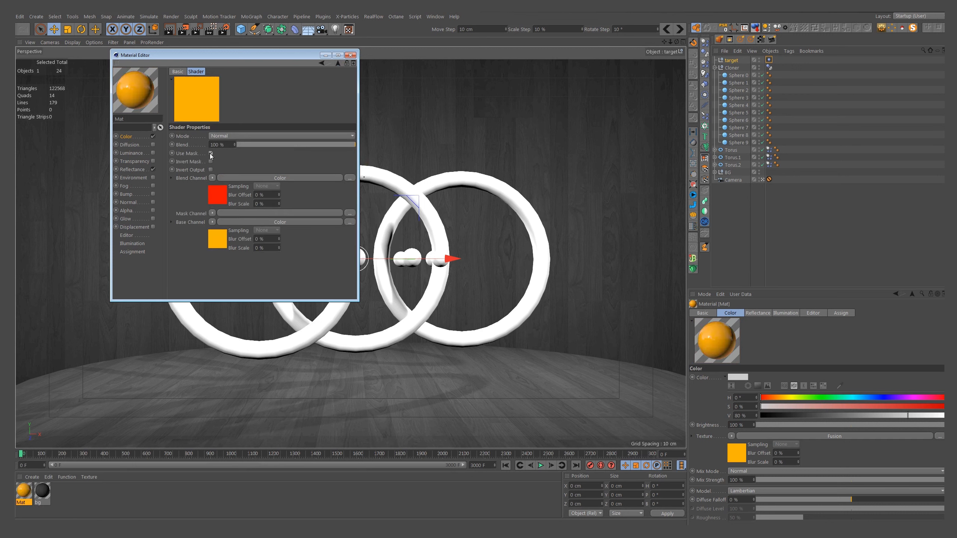
pyautogui.click(211, 214)
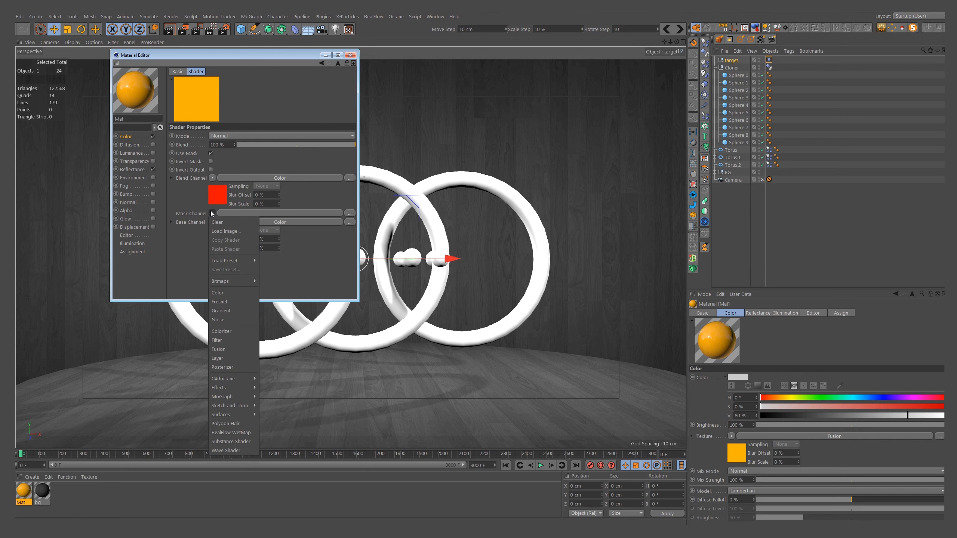
pyautogui.click(227, 310)
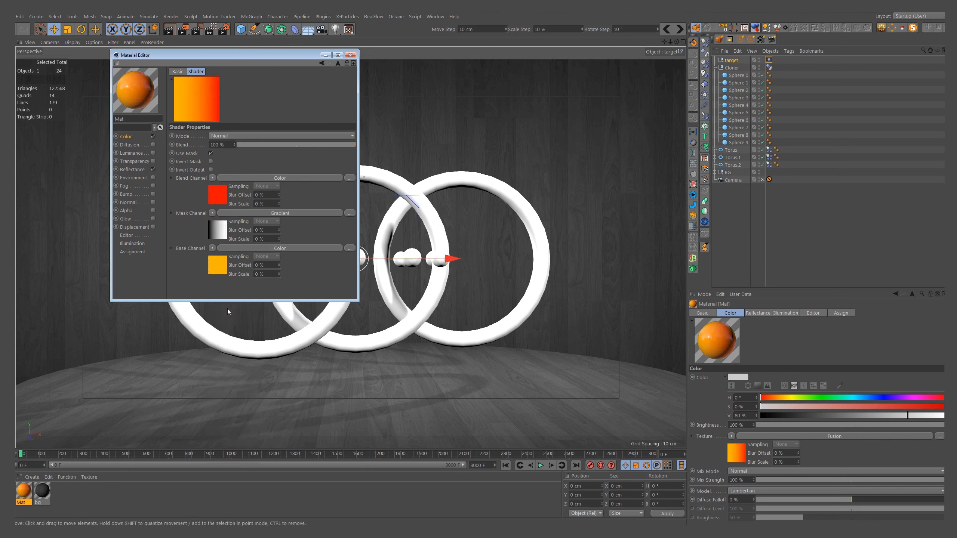
# Step: Open the mask channel's gradient and set its type to 3D - Linear
pyautogui.click(220, 228)
pyautogui.click(228, 147)
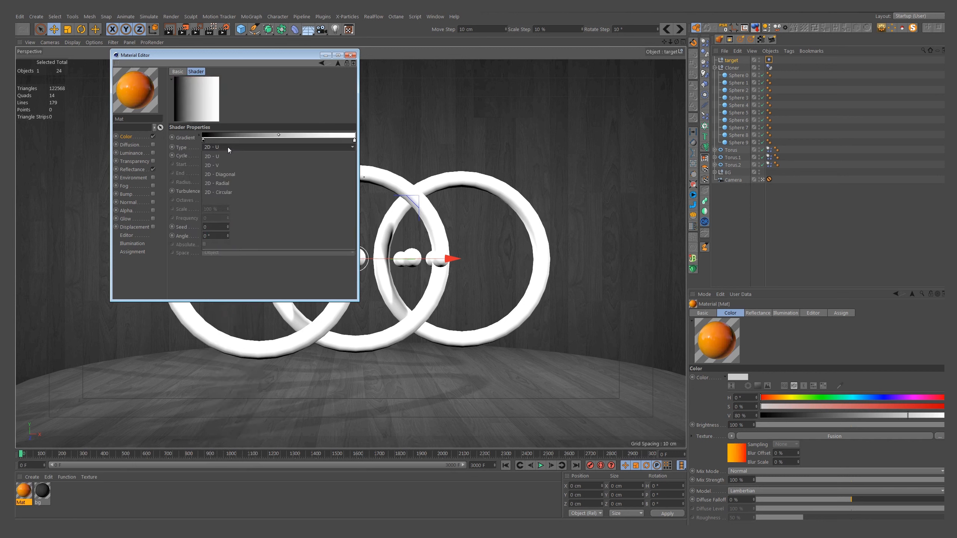
pyautogui.click(236, 228)
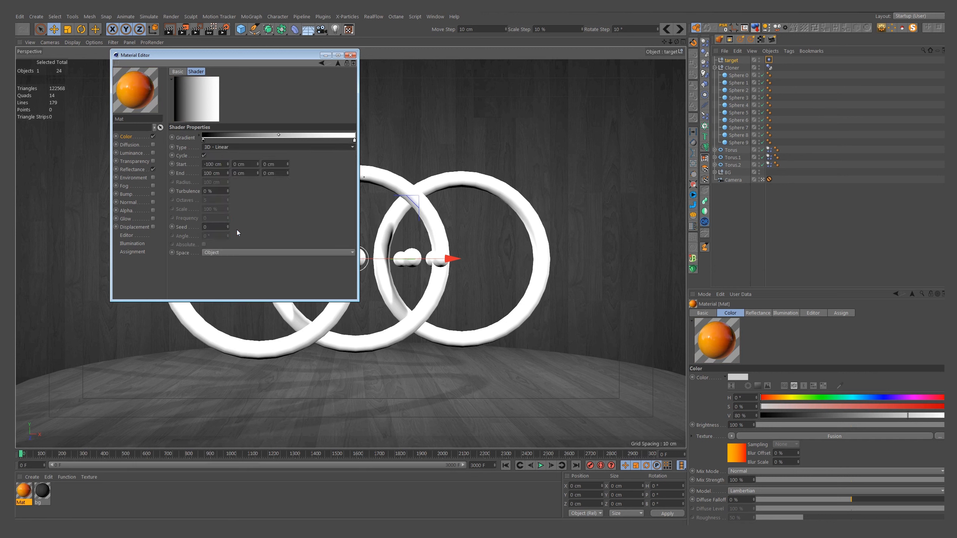
# Step: Set the gradient's start to 0, -50, 0 cm and its end to 0, 50, 0 cm
pyautogui.doubleClick(215, 165)
pyautogui.write('0')
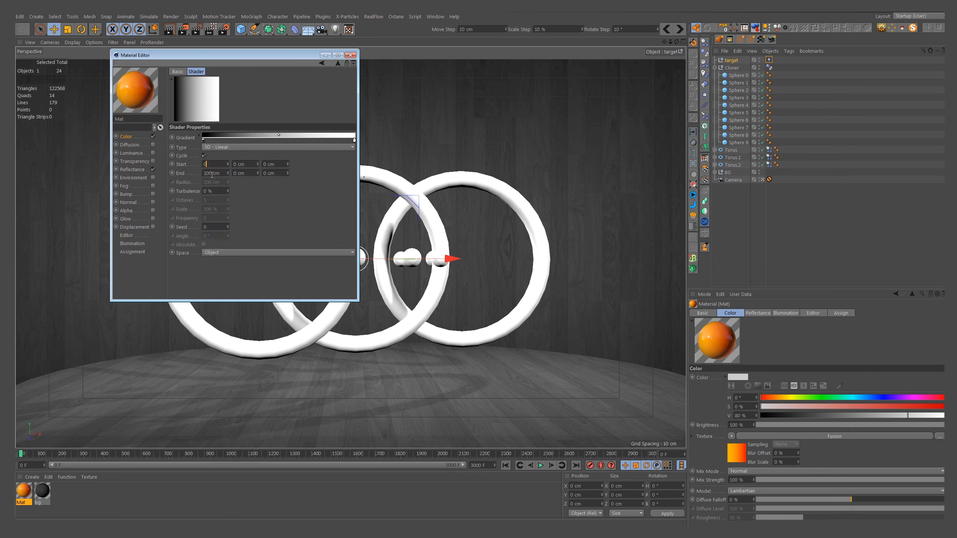
pyautogui.doubleClick(211, 174)
pyautogui.write('0')
pyautogui.doubleClick(250, 165)
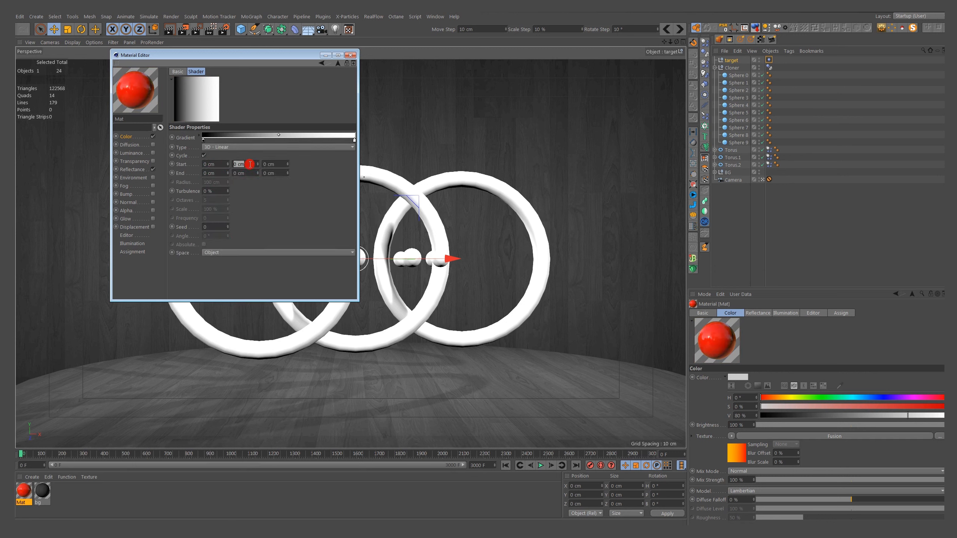
pyautogui.write('-50')
pyautogui.doubleClick(245, 174)
pyautogui.write('5')
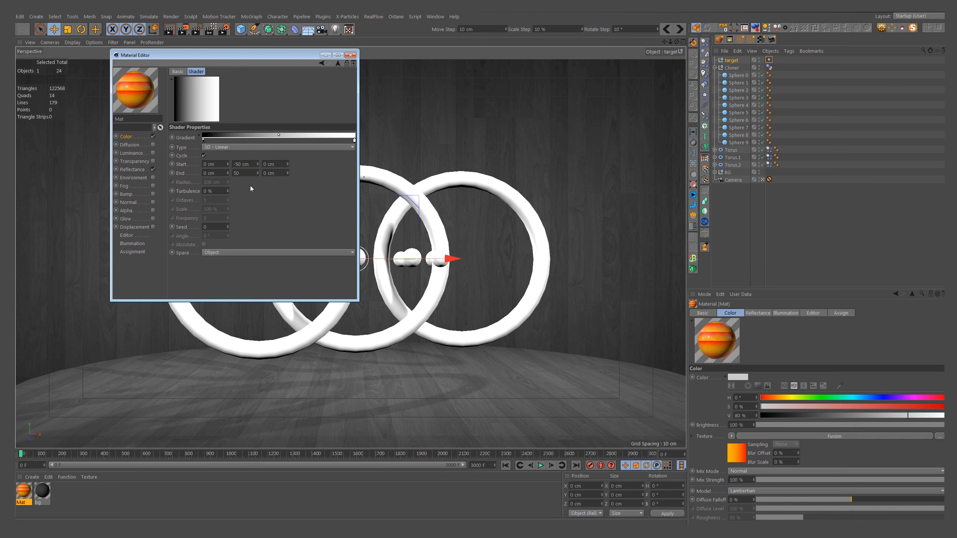
pyautogui.press('Return')
# Step: Disable the gradient's Cycle option, set its space to World and close the material editor
pyautogui.click(204, 156)
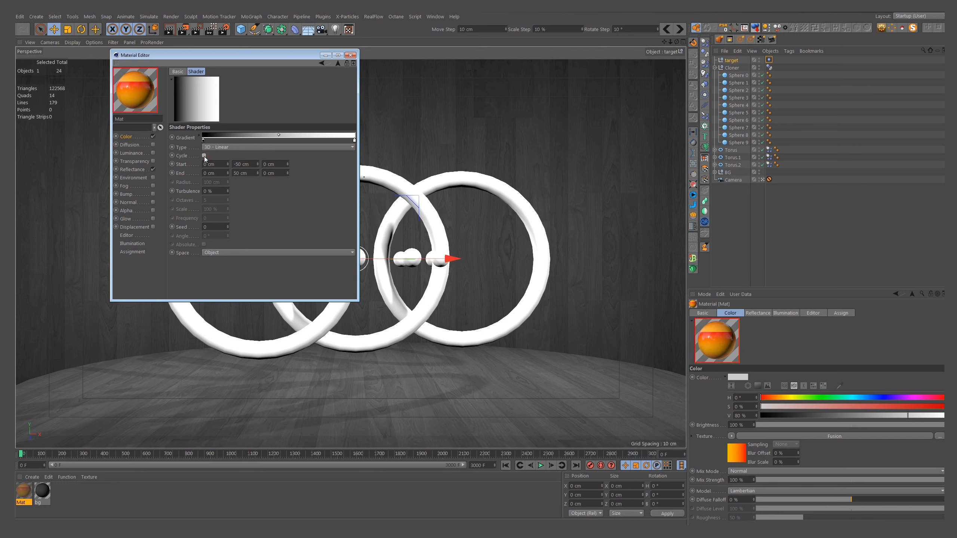
pyautogui.click(239, 254)
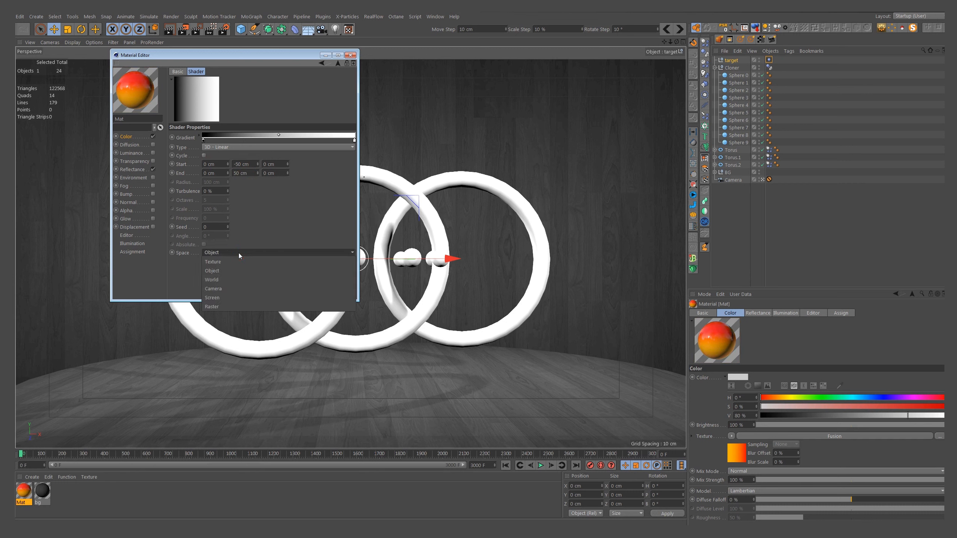
pyautogui.click(228, 279)
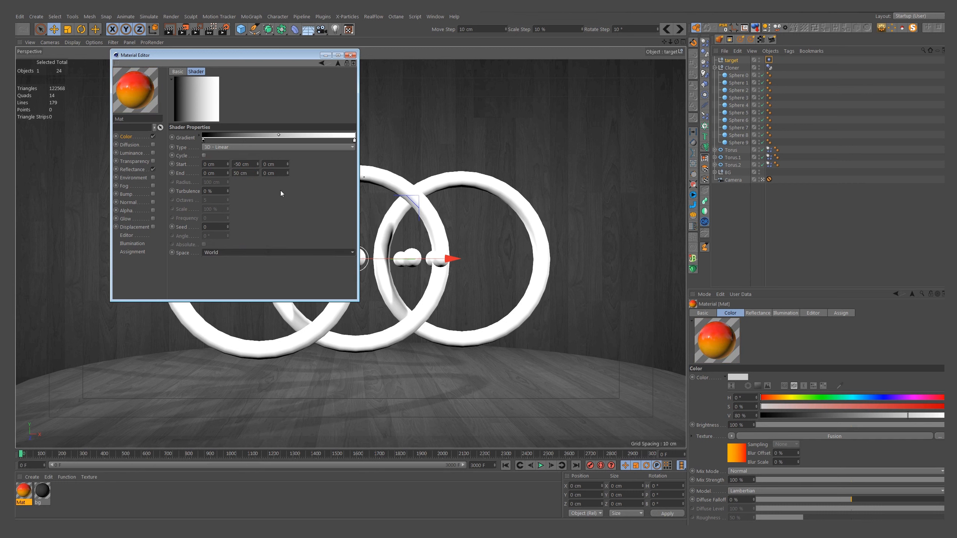
pyautogui.click(351, 55)
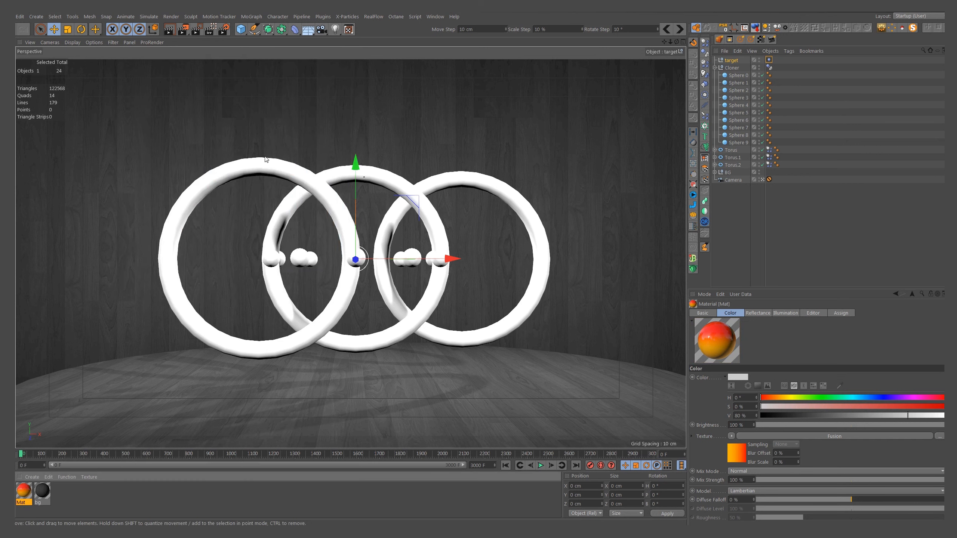
# Step: Duplicate the gradient material and make the copy dark gray by clearing its color texture and setting V to 27%
pyautogui.keyDown('ctrl'); pyautogui.moveTo(17, 494); pyautogui.dragTo(17, 495); pyautogui.keyUp('ctrl')
pyautogui.doubleClick(19, 494)
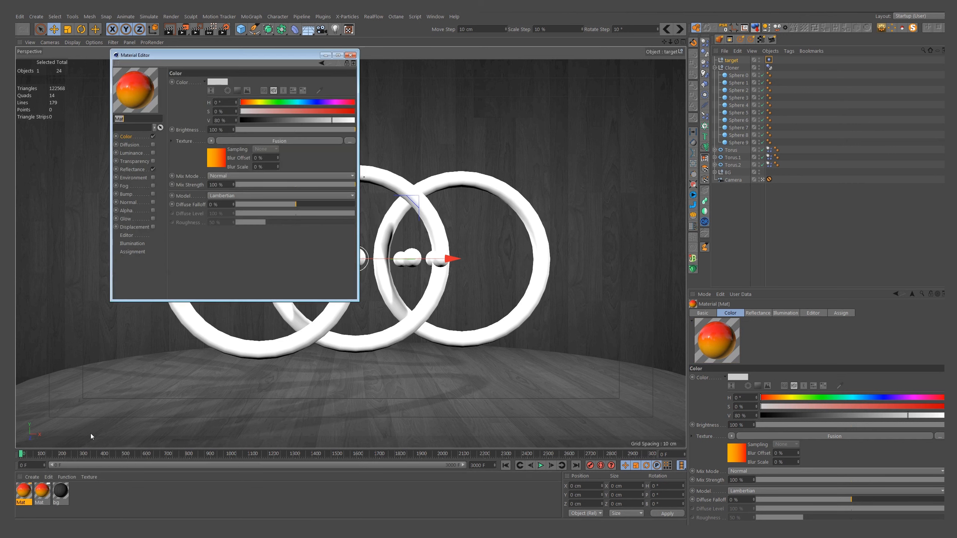
pyautogui.click(211, 141)
pyautogui.click(251, 150)
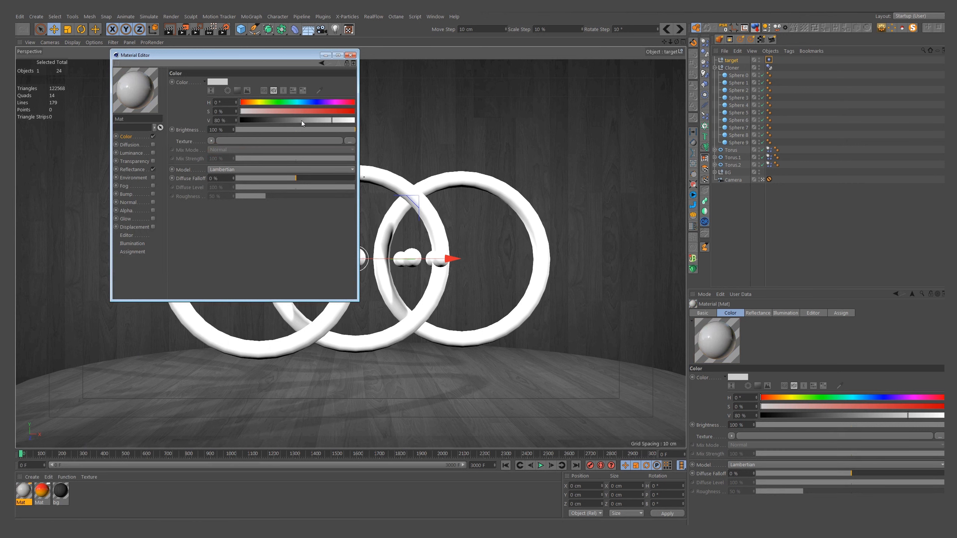
pyautogui.moveTo(301, 121); pyautogui.dragTo(271, 120)
pyautogui.click(350, 55)
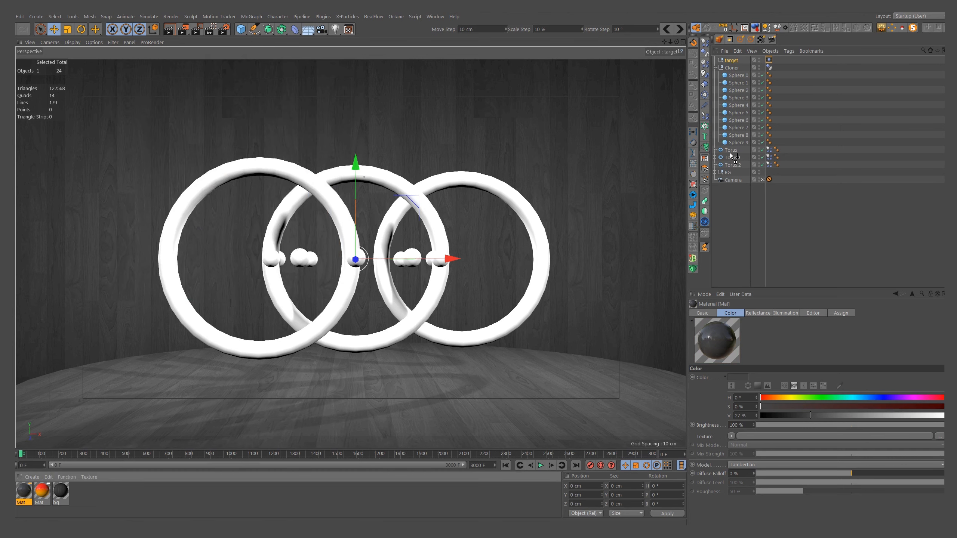
# Step: Apply the dark gray material to all three torus objects and the red-orange gradient material to the Cloner
pyautogui.moveTo(730, 153); pyautogui.dragTo(784, 165)
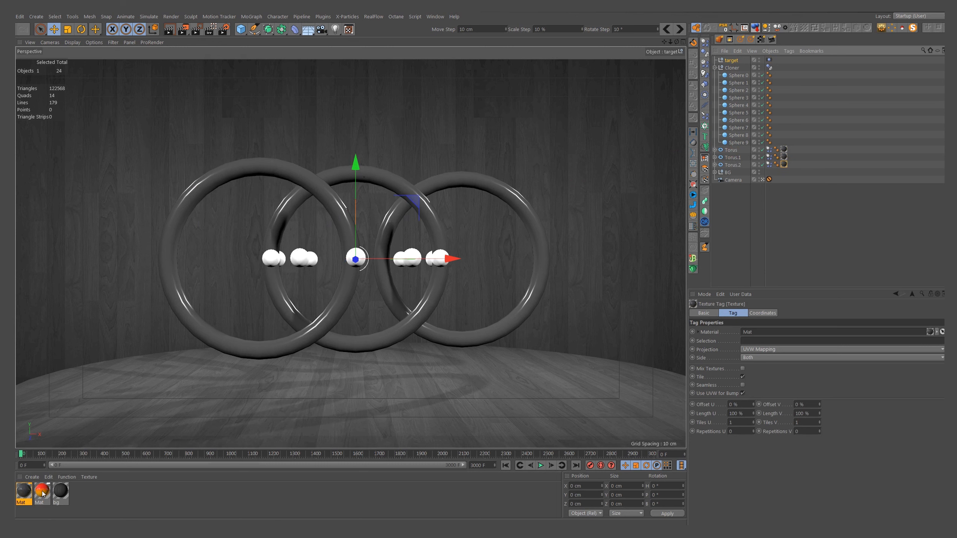
pyautogui.moveTo(42, 494); pyautogui.dragTo(620, 156)
pyautogui.moveTo(734, 80); pyautogui.dragTo(734, 69)
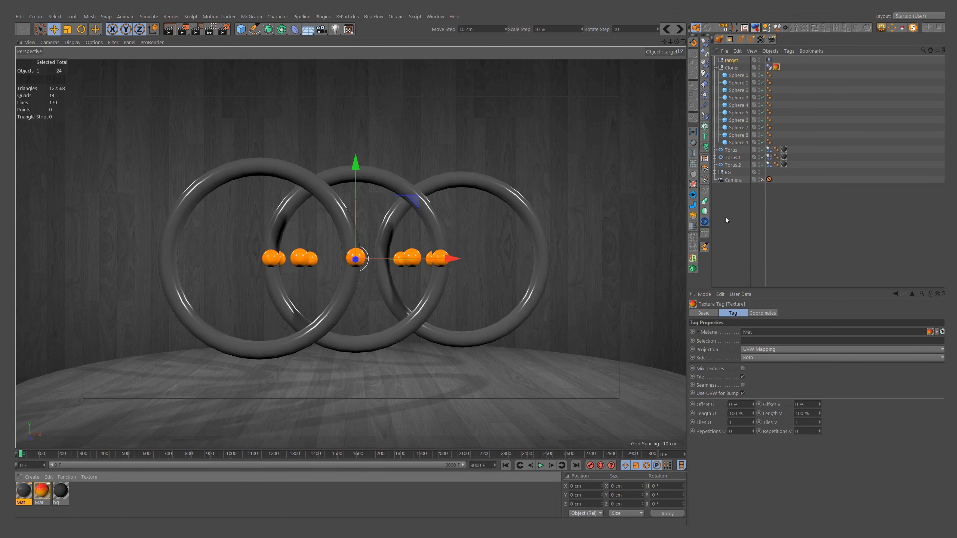
# Step: Add an XPresso tag to the Cloner and place its editor below the spheres
pyautogui.rightClick(733, 71)
pyautogui.moveTo(767, 75)
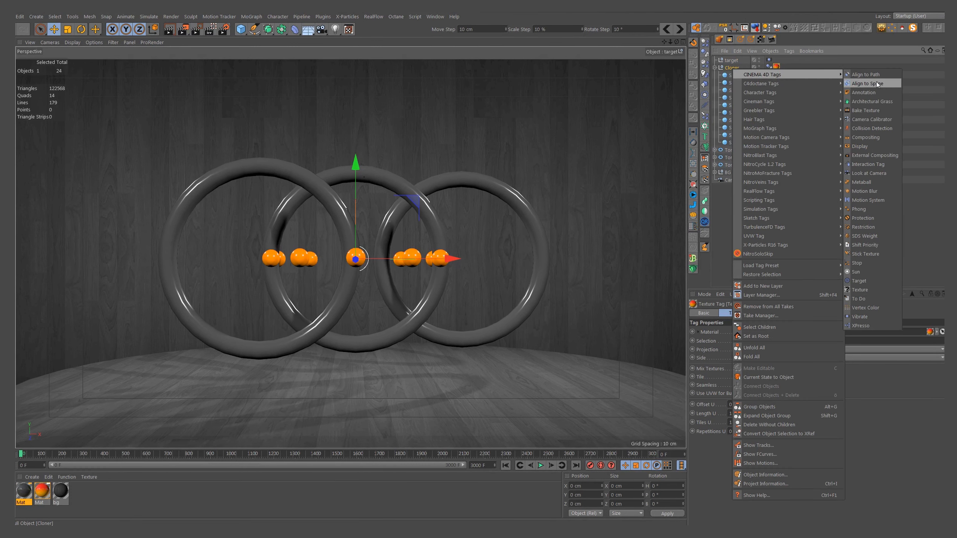
pyautogui.click(871, 326)
pyautogui.moveTo(418, 266)
pyautogui.mouseDown()
pyautogui.moveTo(419, 289)
pyautogui.moveTo(414, 279)
pyautogui.mouseUp()
# Step: Add a Hierarchy iterator node to the XPresso graph with the Cloner as its reference
pyautogui.rightClick(310, 365)
pyautogui.moveTo(333, 369)
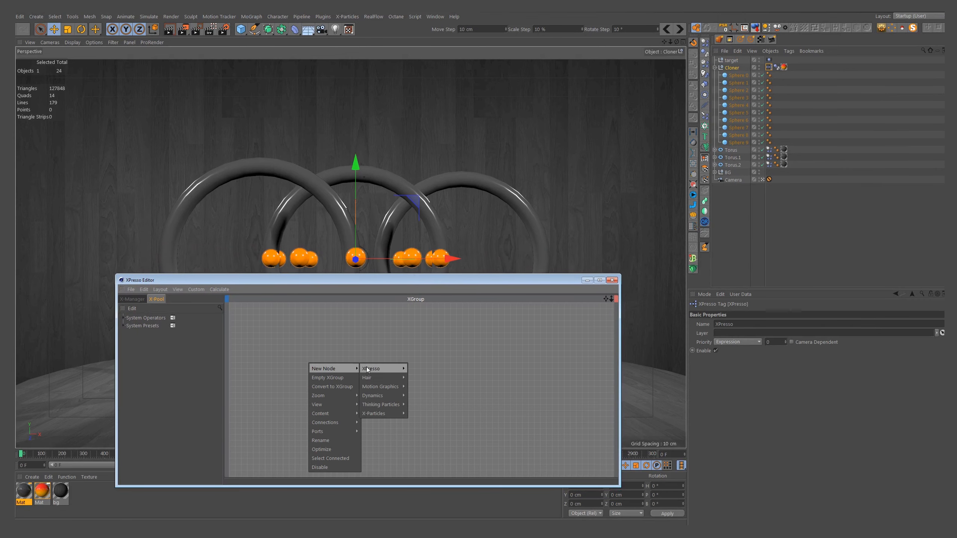
pyautogui.moveTo(381, 368)
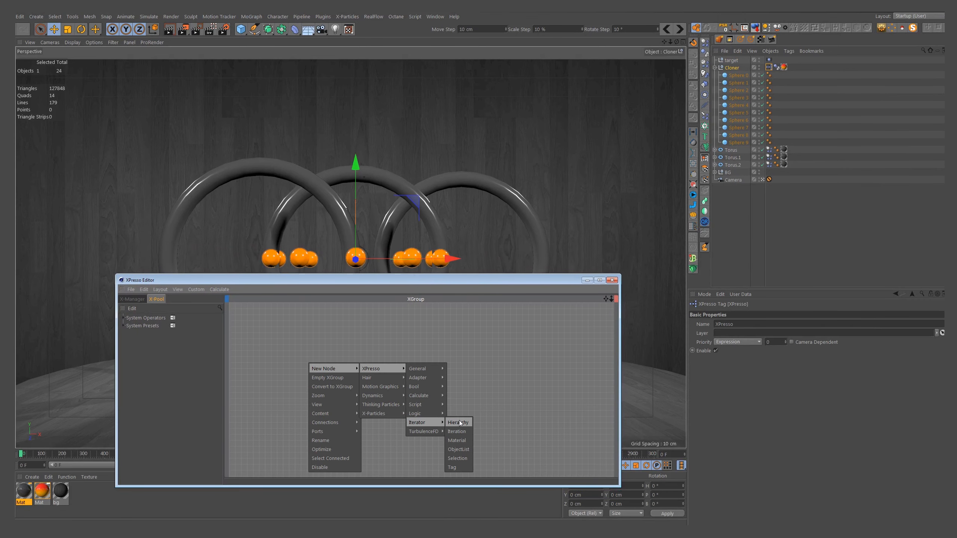
pyautogui.click(459, 420)
pyautogui.moveTo(312, 359); pyautogui.dragTo(291, 358)
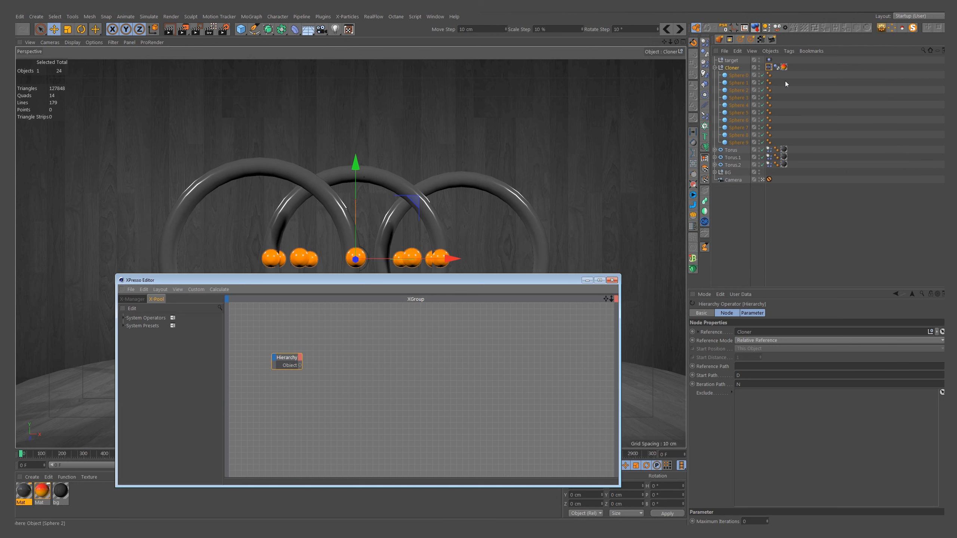
pyautogui.moveTo(732, 67); pyautogui.dragTo(774, 247)
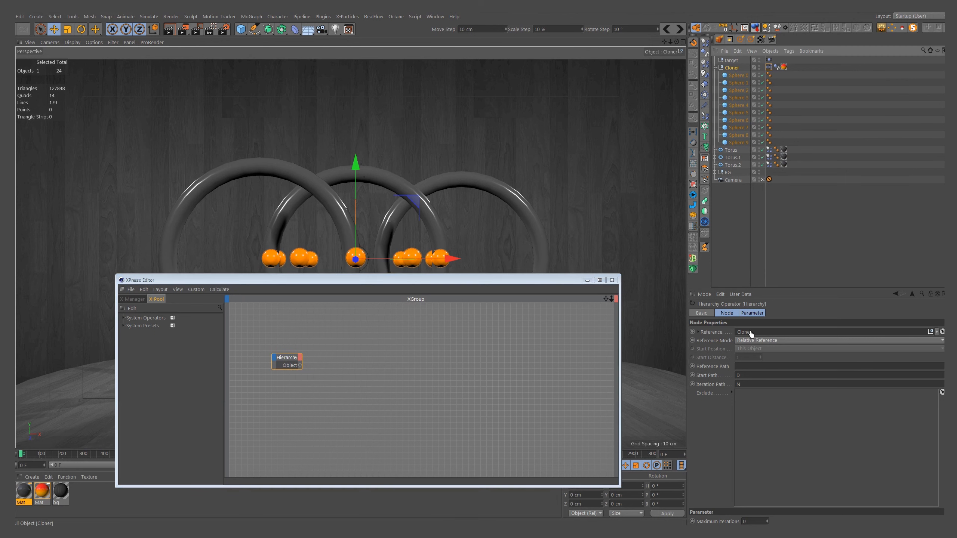
pyautogui.moveTo(292, 359); pyautogui.dragTo(282, 361)
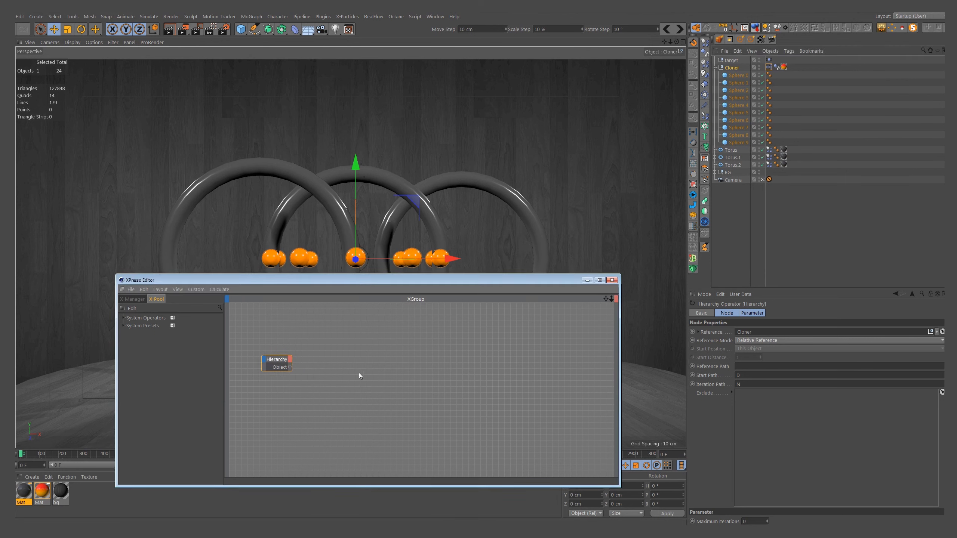
# Step: Add an Object Index node and connect the Hierarchy node's Object output to its Instance input
pyautogui.rightClick(358, 369)
pyautogui.moveTo(477, 373)
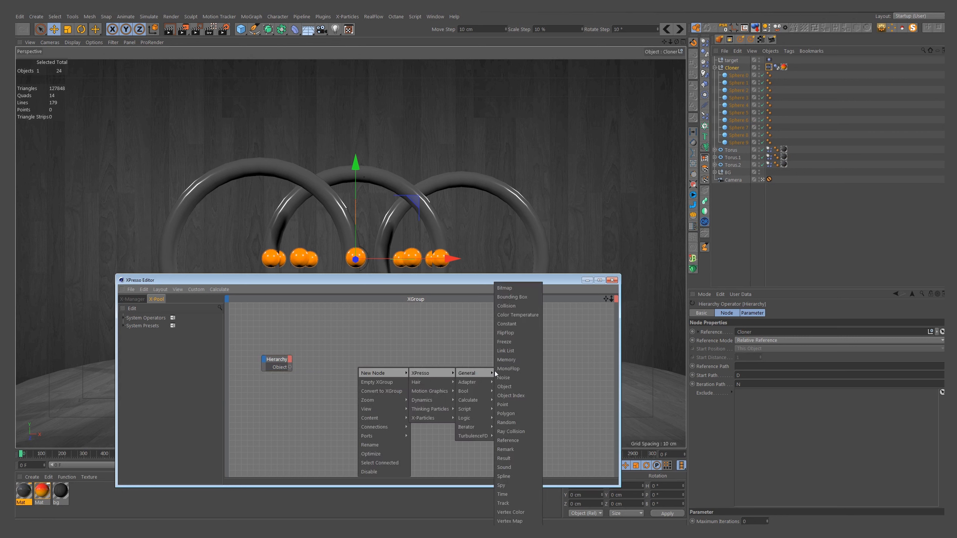
pyautogui.click(511, 395)
pyautogui.moveTo(361, 359); pyautogui.dragTo(350, 360)
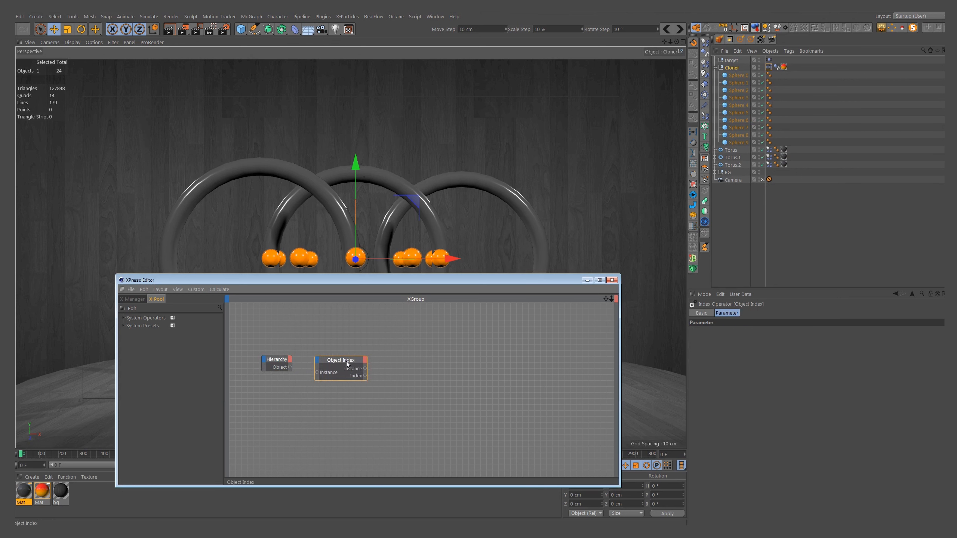
pyautogui.moveTo(289, 367); pyautogui.dragTo(318, 373)
# Step: Add the target null to the XPresso graph above the Object Index node, with a Global Position output
pyautogui.click(732, 61)
pyautogui.moveTo(359, 326); pyautogui.dragTo(358, 323)
pyautogui.click(368, 319)
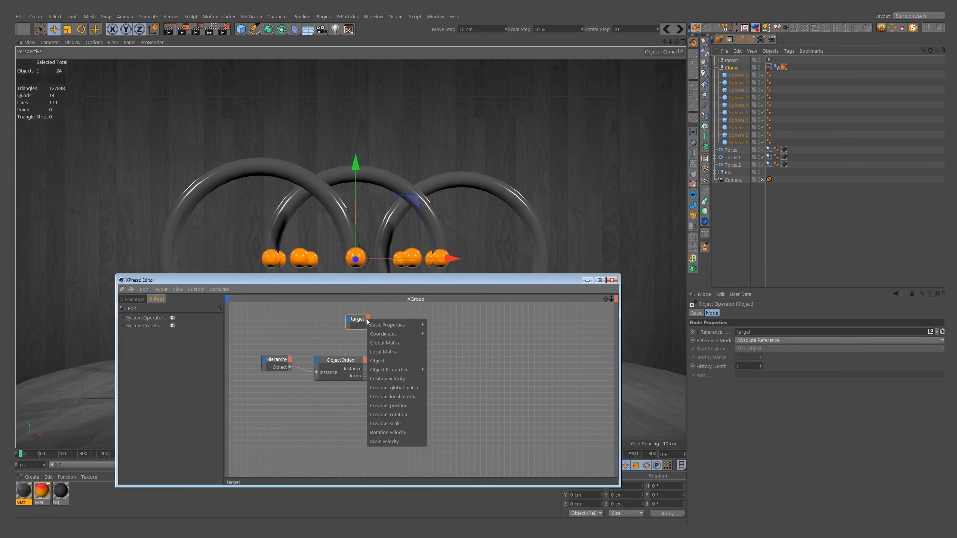
pyautogui.click(499, 343)
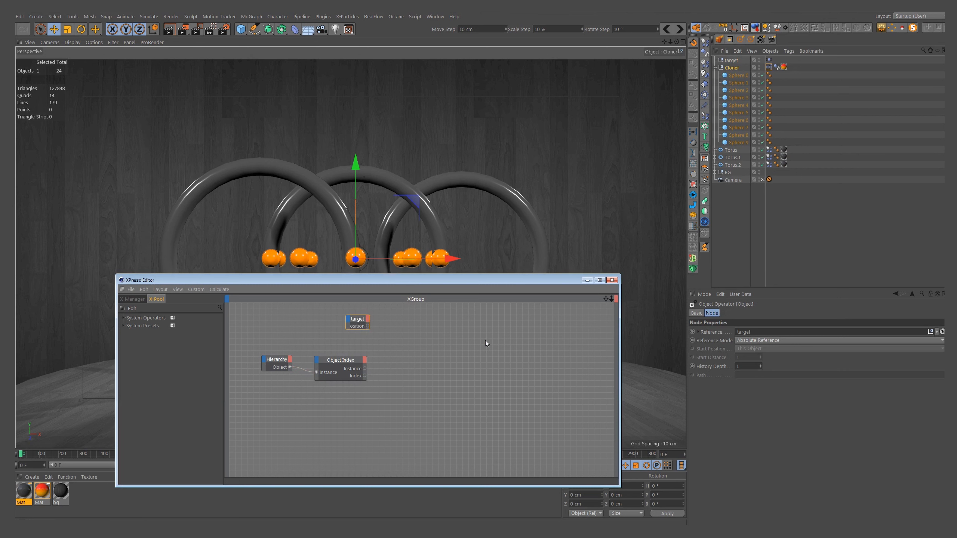
pyautogui.click(375, 323)
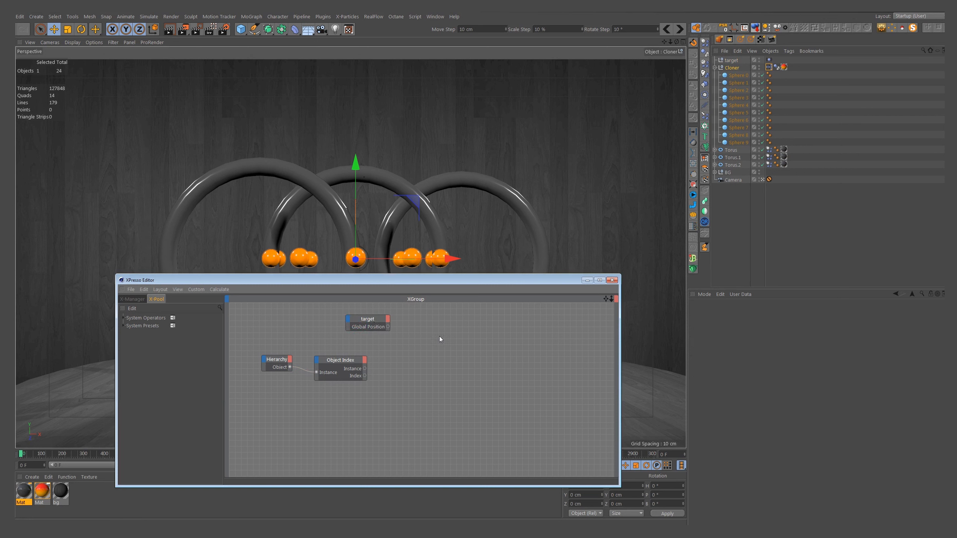
# Step: Add a Memory node and place it beside the target node
pyautogui.rightClick(494, 339)
pyautogui.moveTo(501, 344)
pyautogui.moveTo(576, 342)
pyautogui.moveTo(606, 344)
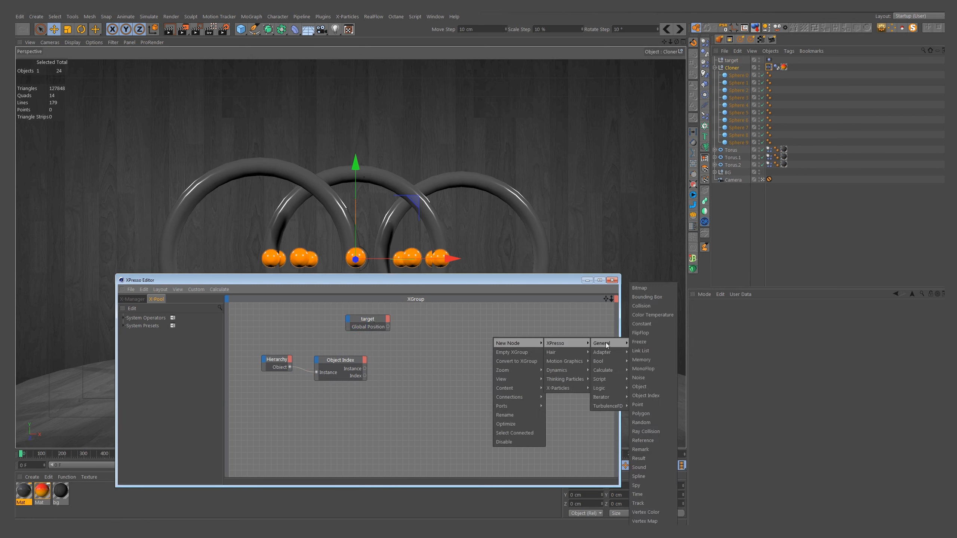
pyautogui.click(641, 360)
pyautogui.moveTo(498, 331); pyautogui.dragTo(446, 319)
# Step: Set the Memory node to Vector data with a history depth of 1000, and feed the target's Global Position into its Input
pyautogui.click(746, 331)
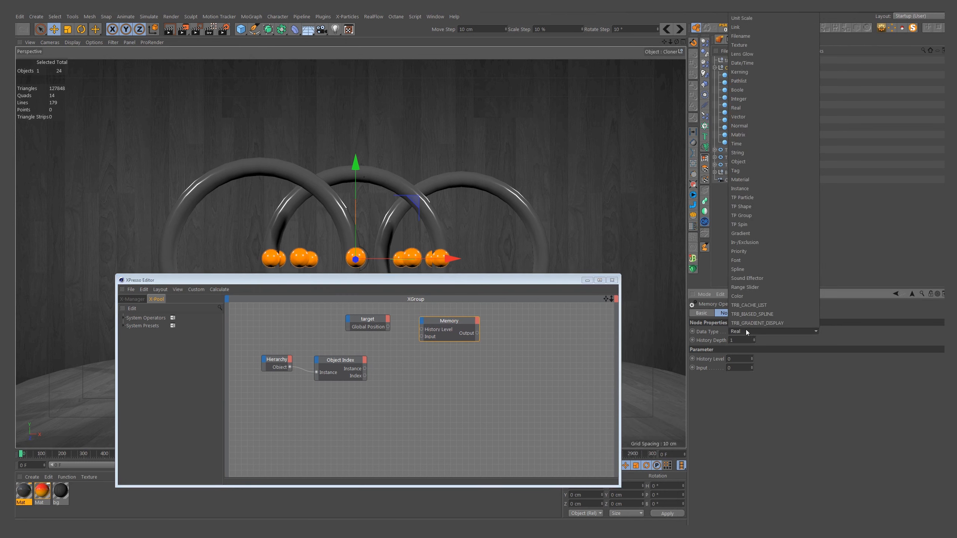
pyautogui.click(739, 116)
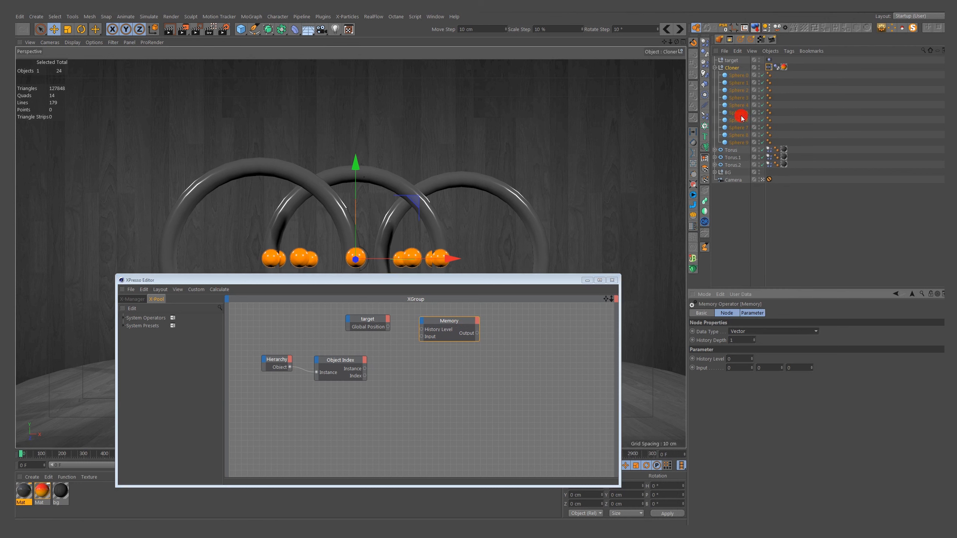
pyautogui.click(740, 340)
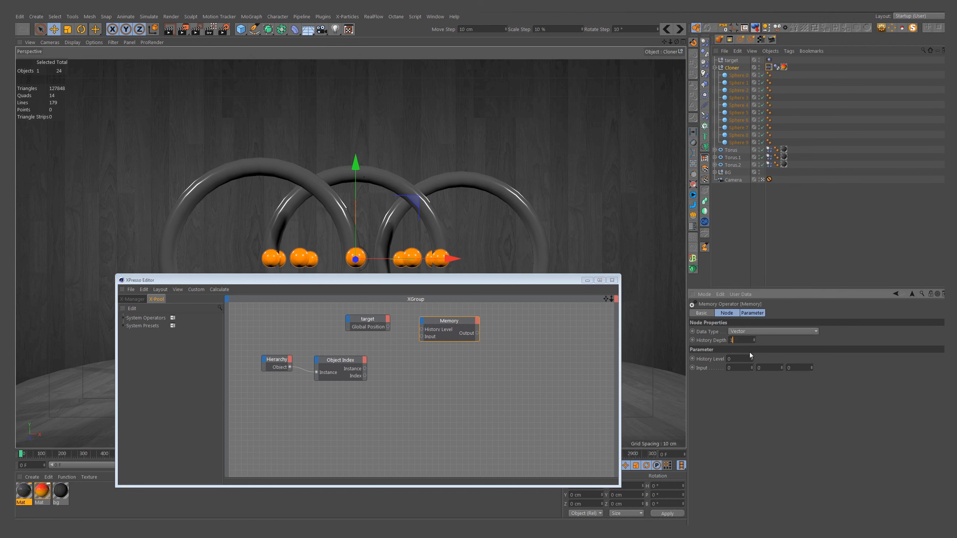
pyautogui.click(741, 255)
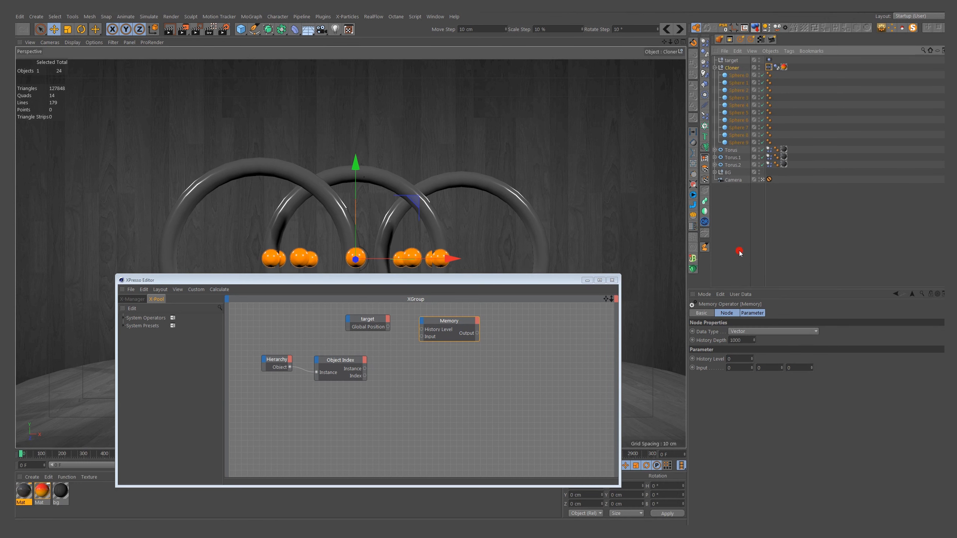
pyautogui.click(433, 334)
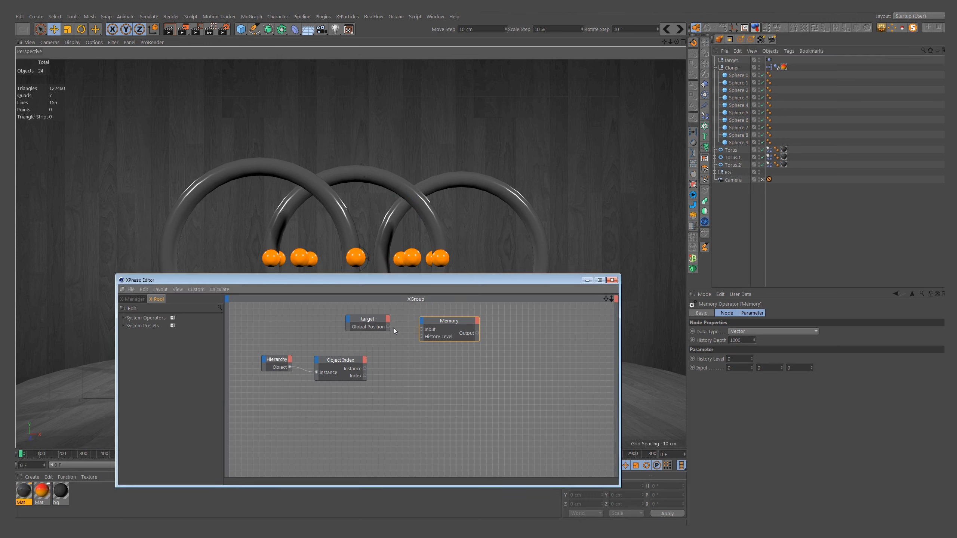
pyautogui.moveTo(388, 326); pyautogui.dragTo(423, 330)
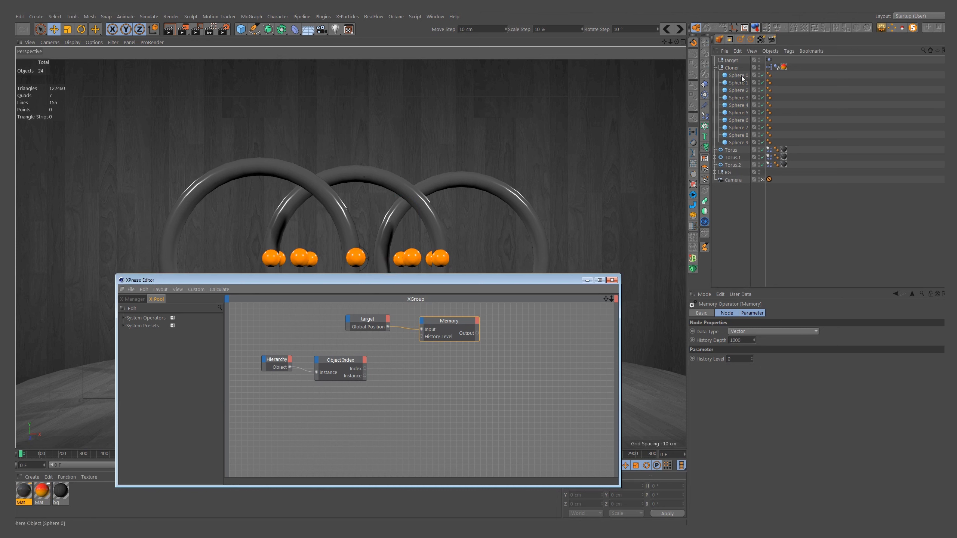
# Step: Add Sphere 0 to the XPresso graph as a node with Global Position and Object input ports
pyautogui.moveTo(739, 76); pyautogui.dragTo(614, 242)
pyautogui.moveTo(559, 376); pyautogui.dragTo(545, 369)
pyautogui.click(534, 369)
pyautogui.moveTo(554, 380)
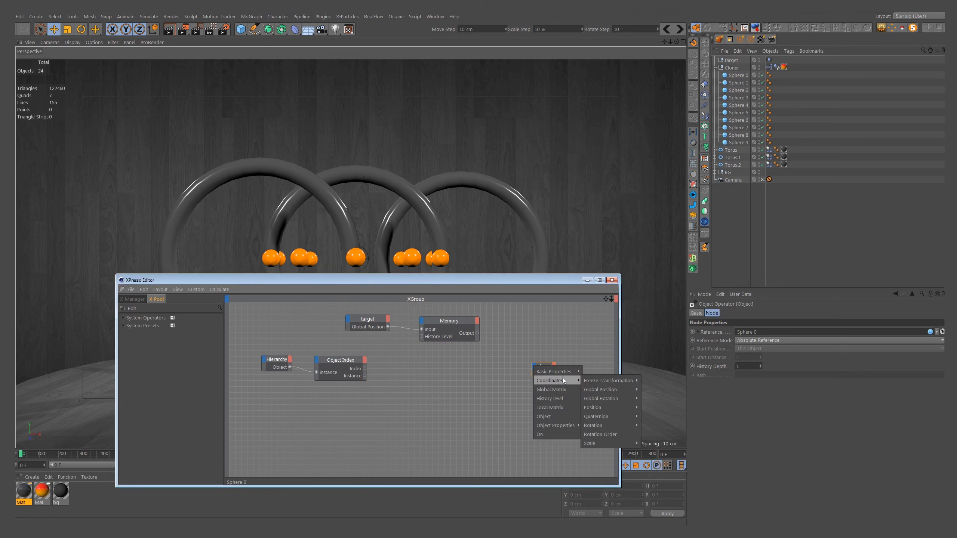
pyautogui.moveTo(601, 388)
pyautogui.click(659, 389)
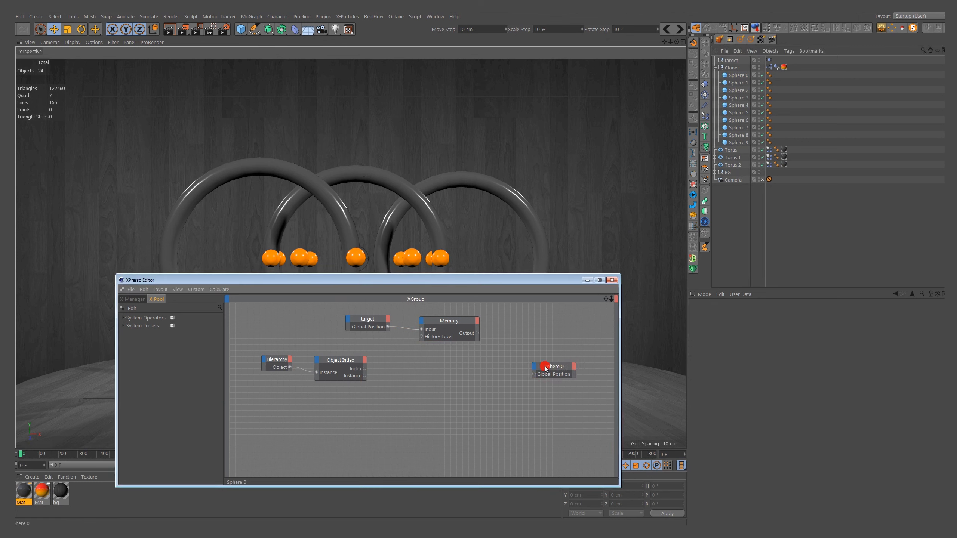
pyautogui.click(534, 366)
pyautogui.click(545, 416)
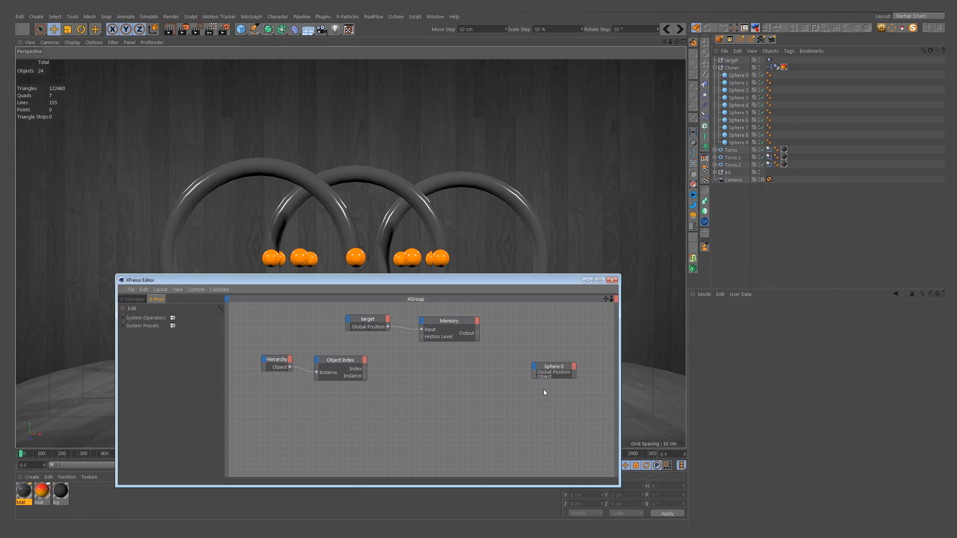
# Step: Add a Radius input port to the Sphere 0 node and reposition the node slightly in the graph
pyautogui.click(536, 366)
pyautogui.moveTo(558, 417)
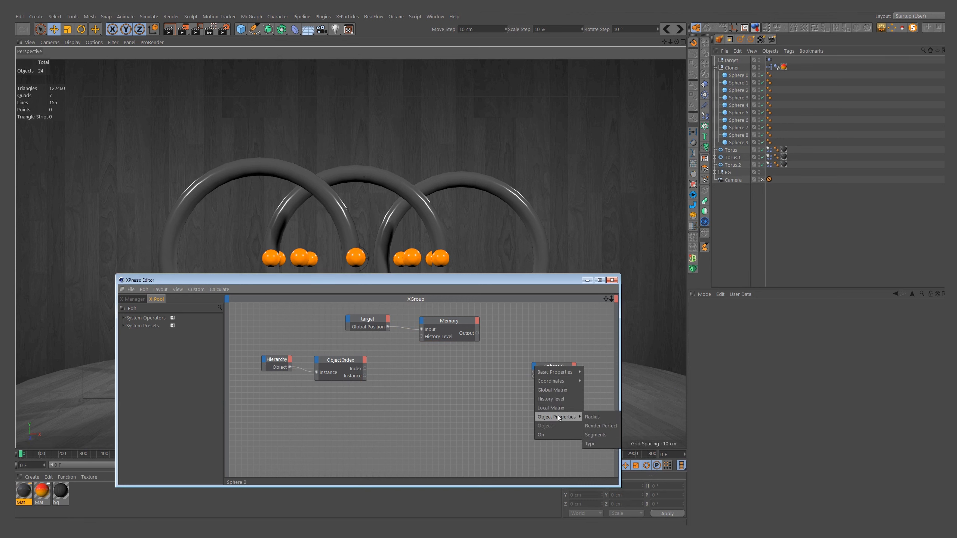
pyautogui.click(597, 416)
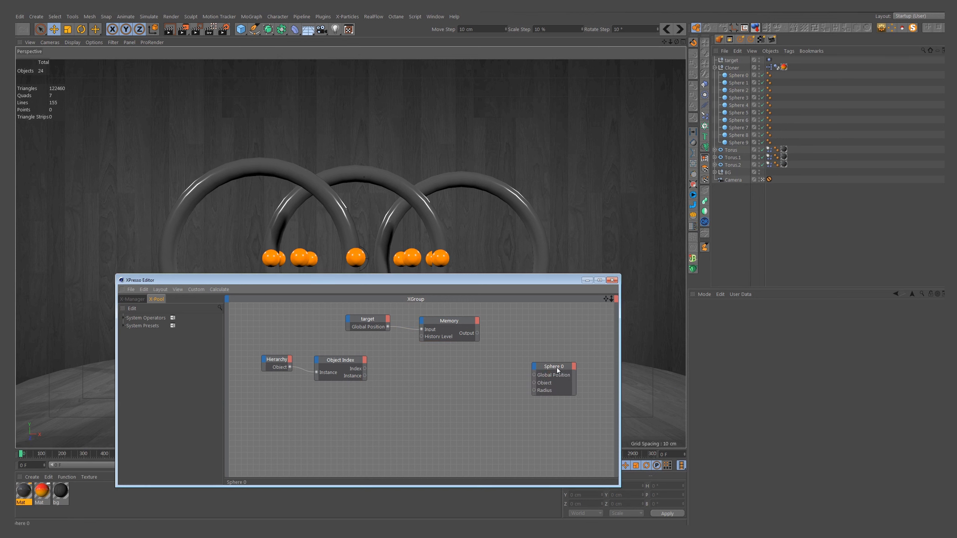
pyautogui.moveTo(557, 369); pyautogui.dragTo(557, 364)
# Step: Add a Math node to the graph, set its function to Multiply and its second input to 3
pyautogui.rightClick(422, 410)
pyautogui.moveTo(444, 413)
pyautogui.moveTo(506, 414)
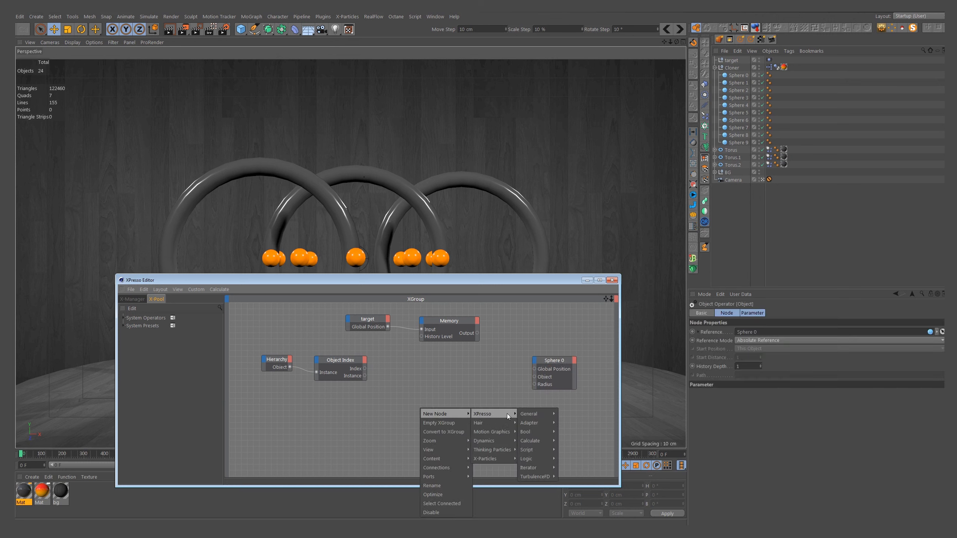
pyautogui.moveTo(535, 440)
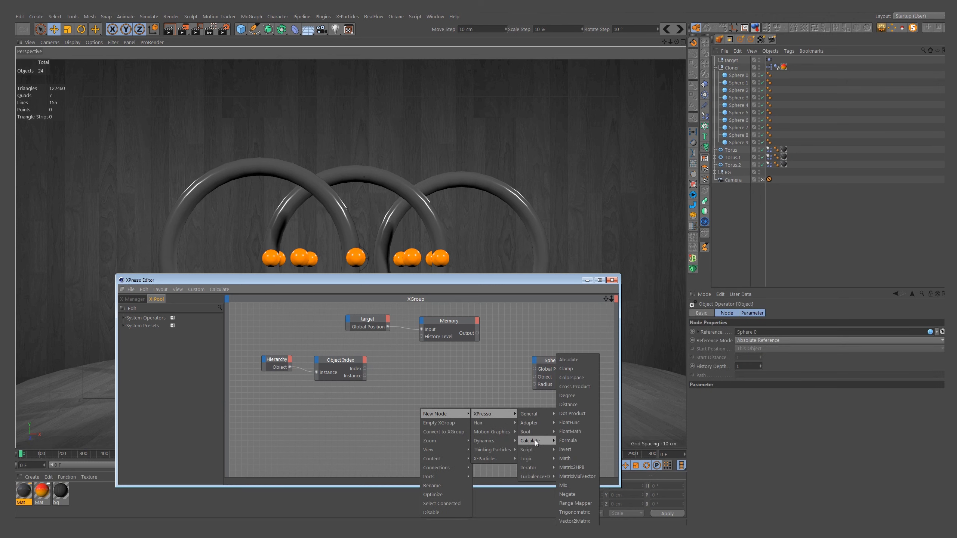
pyautogui.click(567, 458)
pyautogui.click(725, 341)
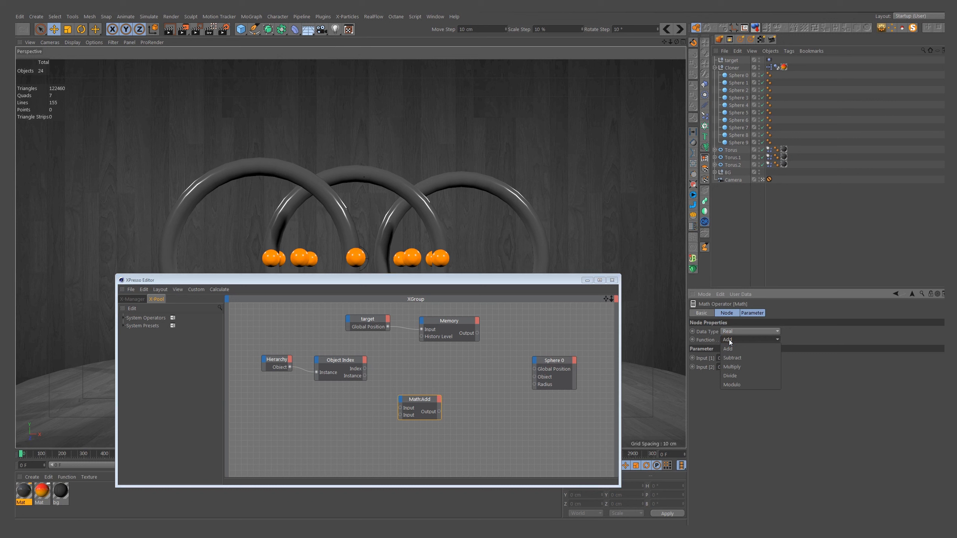
pyautogui.click(734, 366)
pyautogui.write('3')
pyautogui.press('Return')
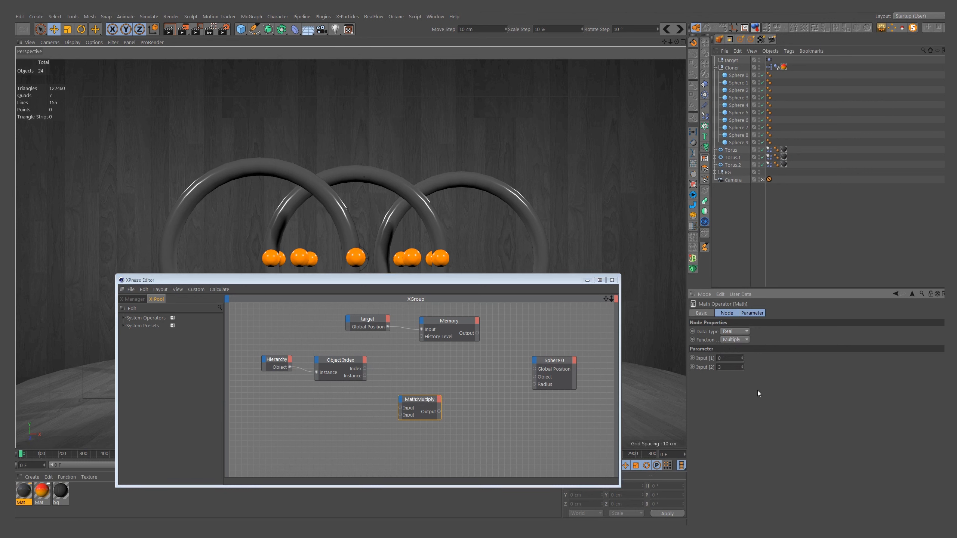
# Step: Wire the Object Index node's Index through Math:Multiply into Memory's History Level, and place a duplicate Multiply node below
pyautogui.moveTo(426, 399); pyautogui.dragTo(406, 384)
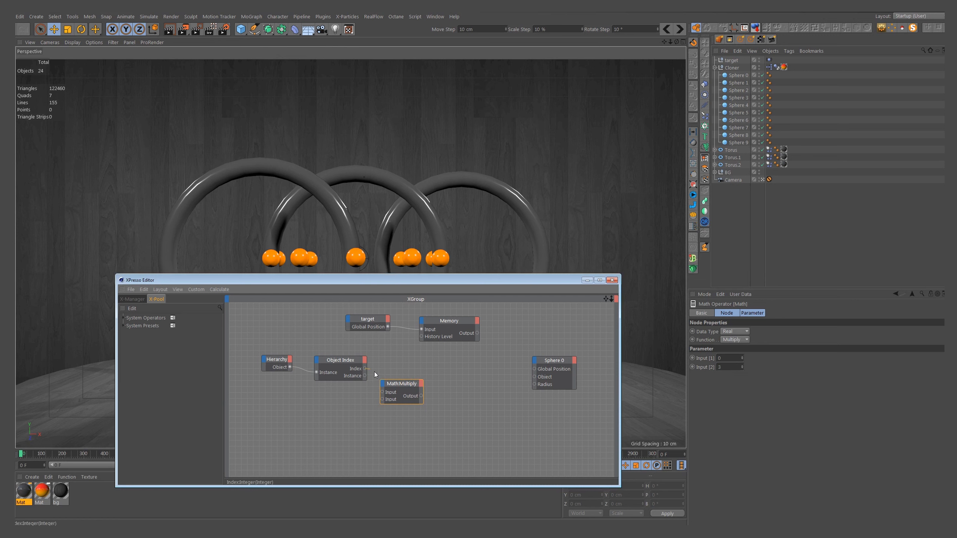
pyautogui.moveTo(382, 394); pyautogui.dragTo(406, 355)
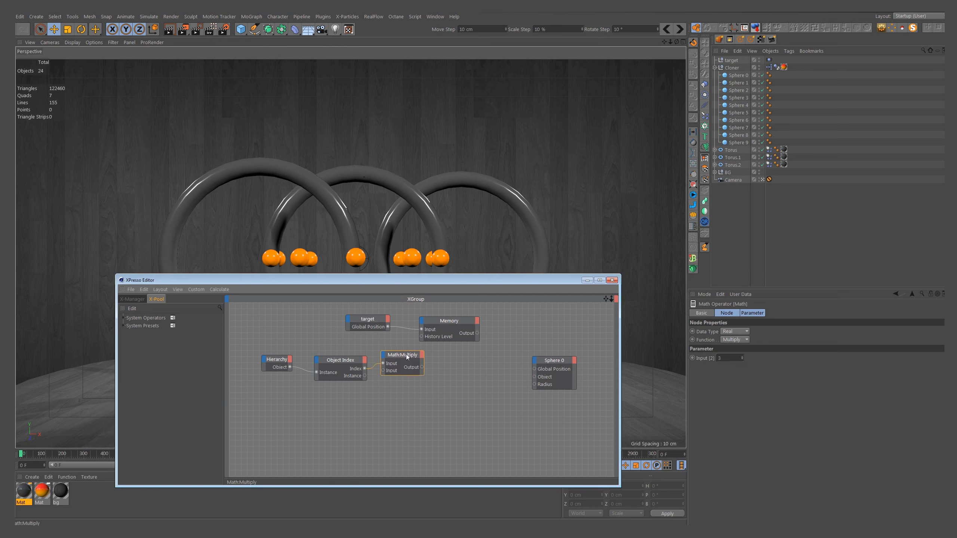
pyautogui.moveTo(459, 320); pyautogui.dragTo(467, 384)
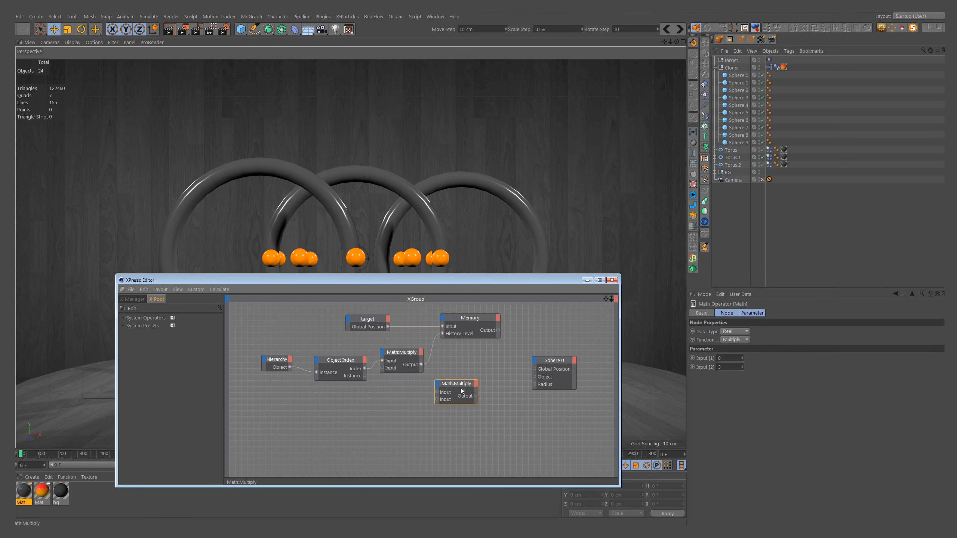
# Step: Change the duplicated Math node's function to Add and set its second input to 5
pyautogui.click(734, 340)
pyautogui.click(730, 347)
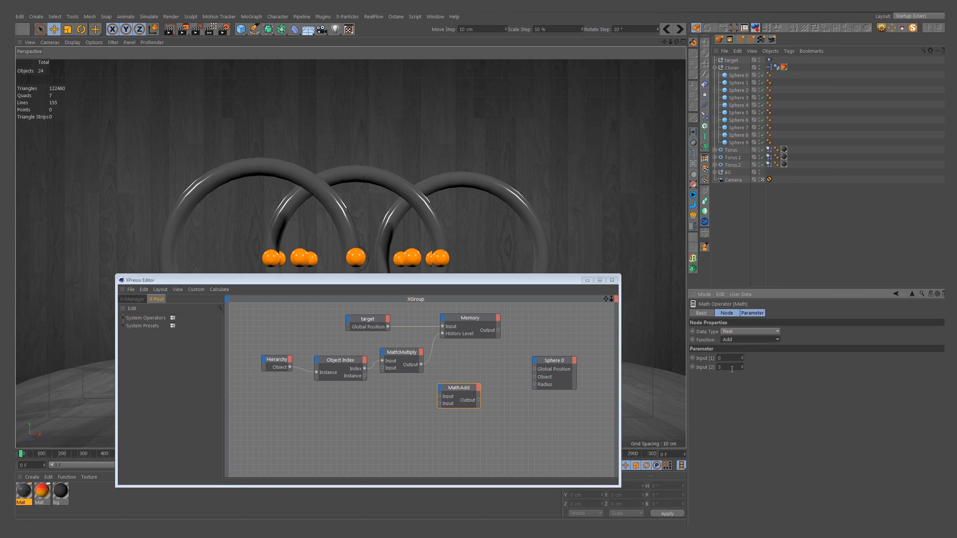
pyautogui.moveTo(731, 368); pyautogui.dragTo(709, 370)
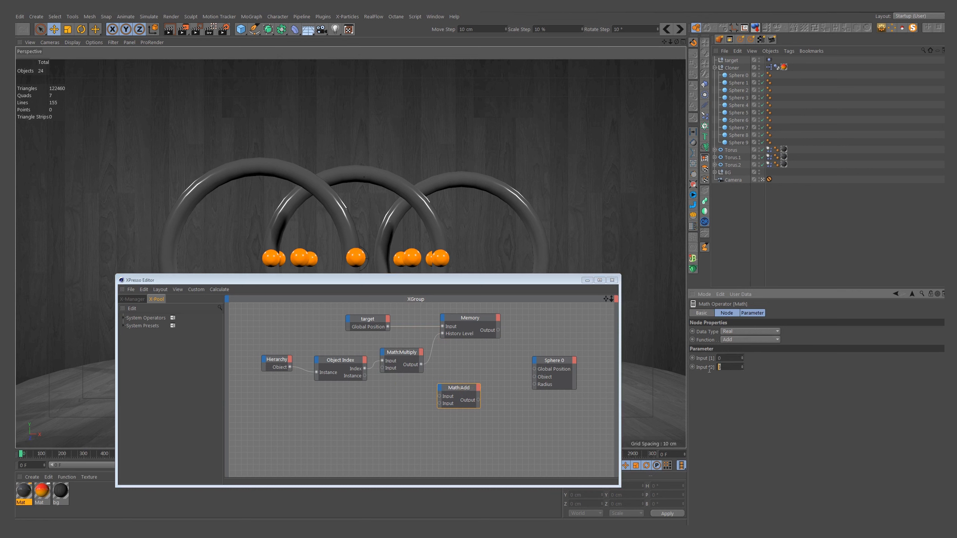
pyautogui.click(537, 411)
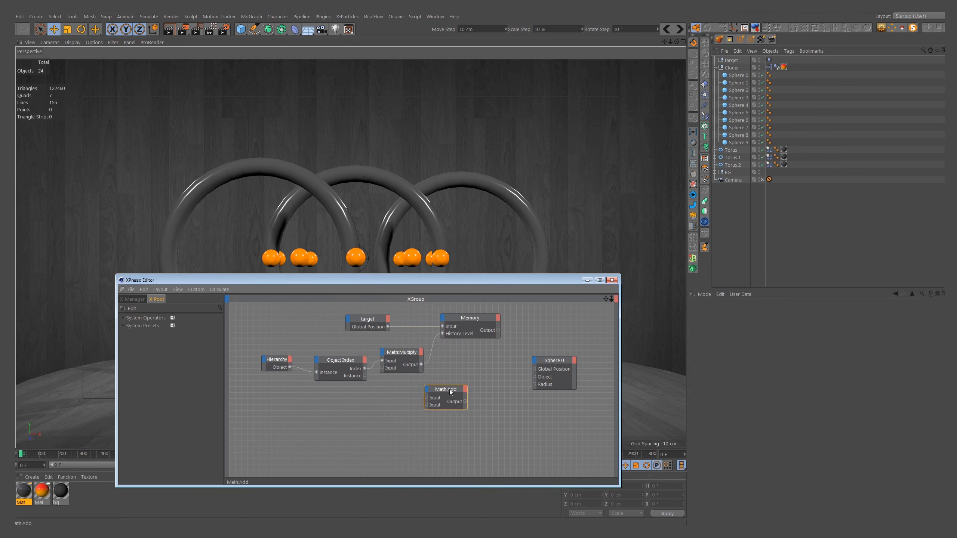
# Step: Feed the Object Index node's Index into Math:Add and connect its output to Sphere 0's Radius
pyautogui.moveTo(450, 389); pyautogui.dragTo(451, 391)
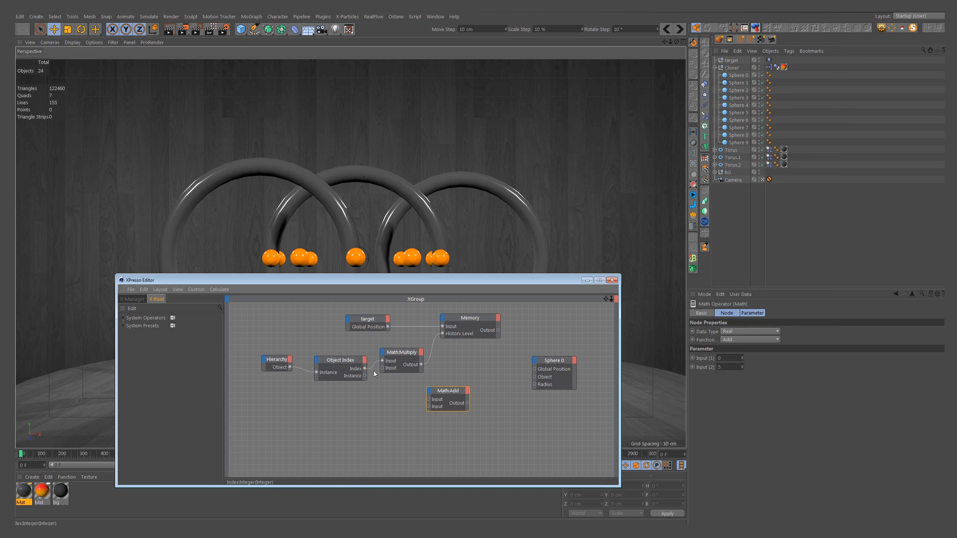
pyautogui.moveTo(429, 403); pyautogui.dragTo(429, 399)
pyautogui.moveTo(534, 384); pyautogui.dragTo(534, 384)
# Step: Connect the Object Index node's Instance to Sphere 0's Object port and Memory's Output to its Global Position
pyautogui.moveTo(365, 375); pyautogui.dragTo(534, 376)
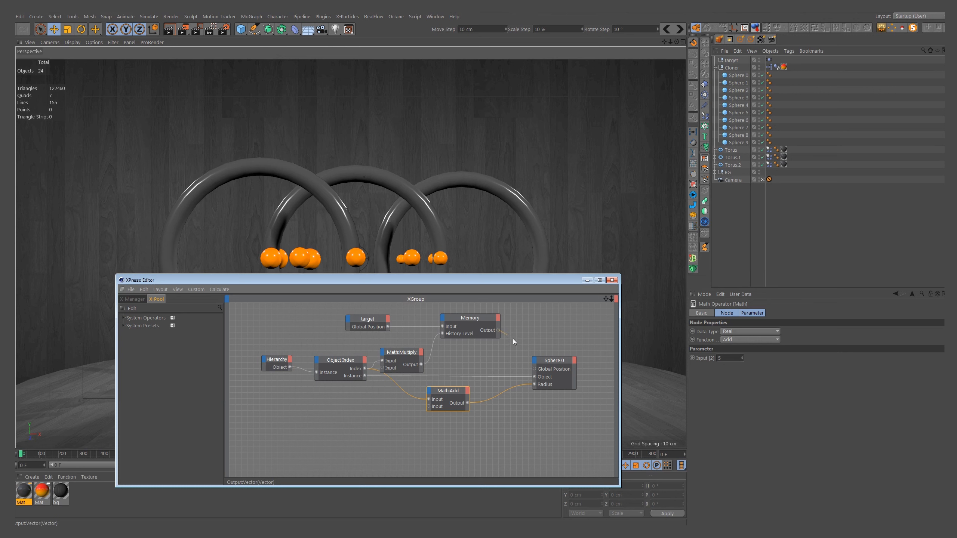
pyautogui.moveTo(533, 368); pyautogui.dragTo(534, 368)
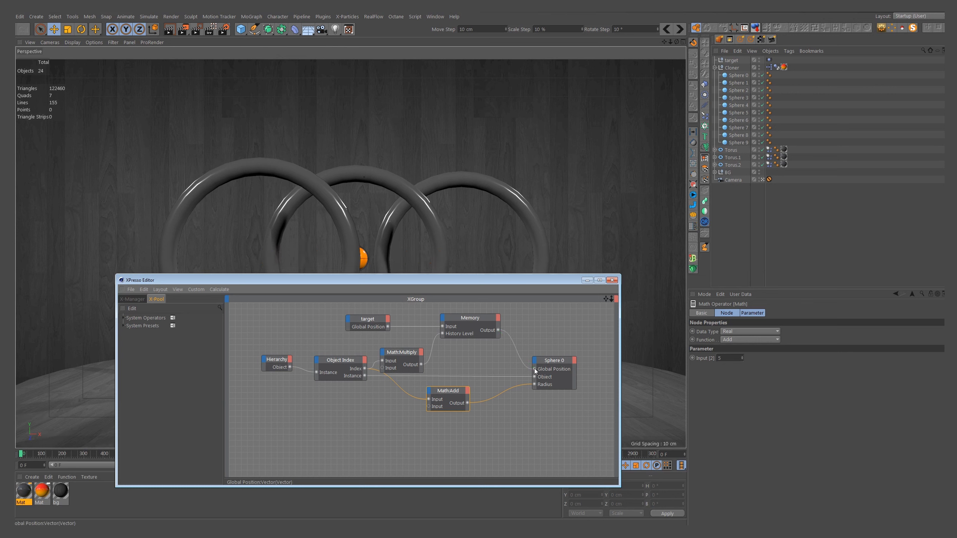
pyautogui.moveTo(451, 283)
pyautogui.mouseDown()
pyautogui.moveTo(443, 288)
pyautogui.moveTo(450, 283)
pyautogui.mouseUp()
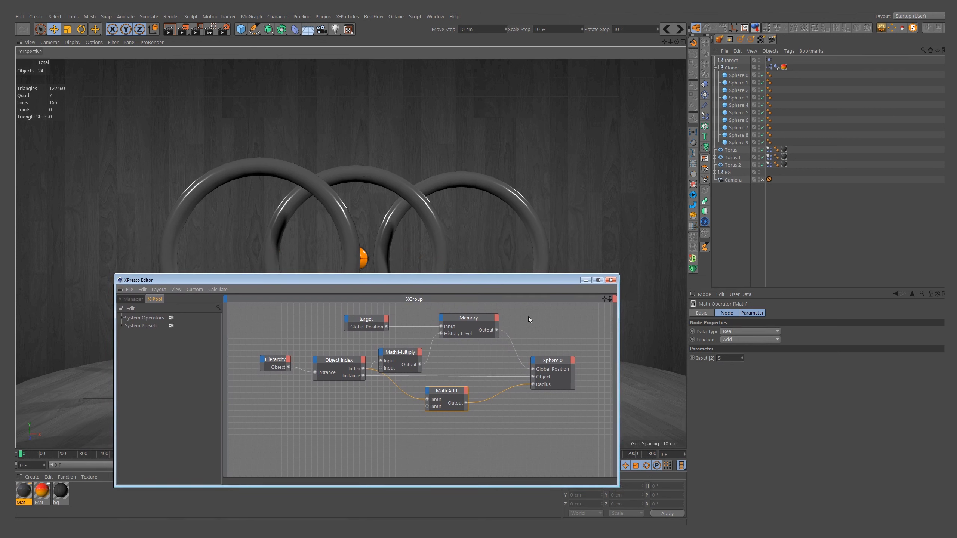
# Step: Rearrange the Math:Multiply and Object Index nodes for a clearer layout and close the XPresso Editor
pyautogui.click(475, 318)
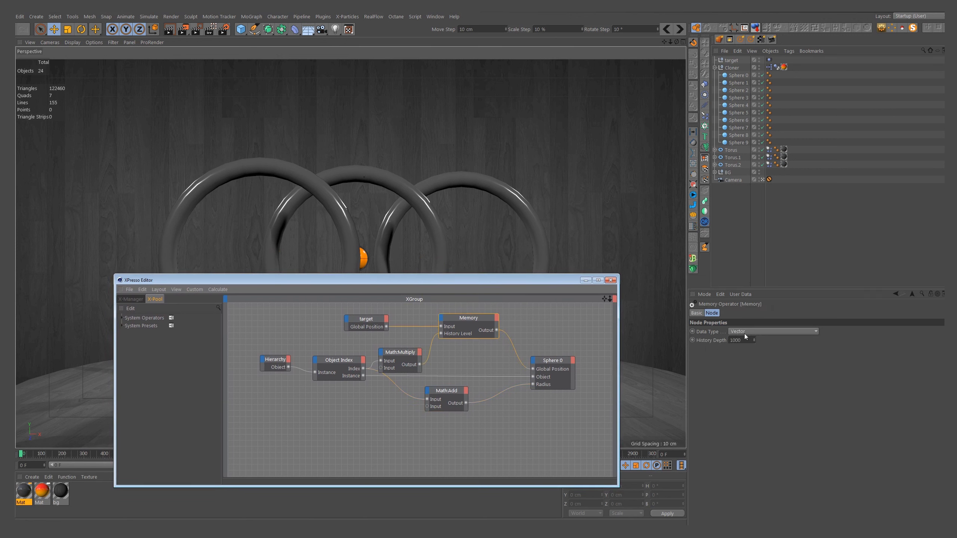
pyautogui.click(745, 341)
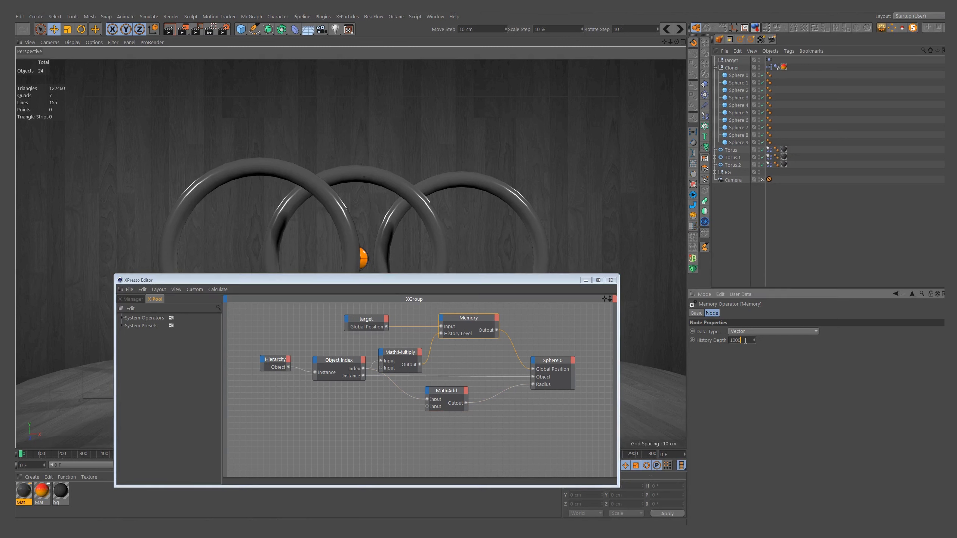
pyautogui.click(400, 353)
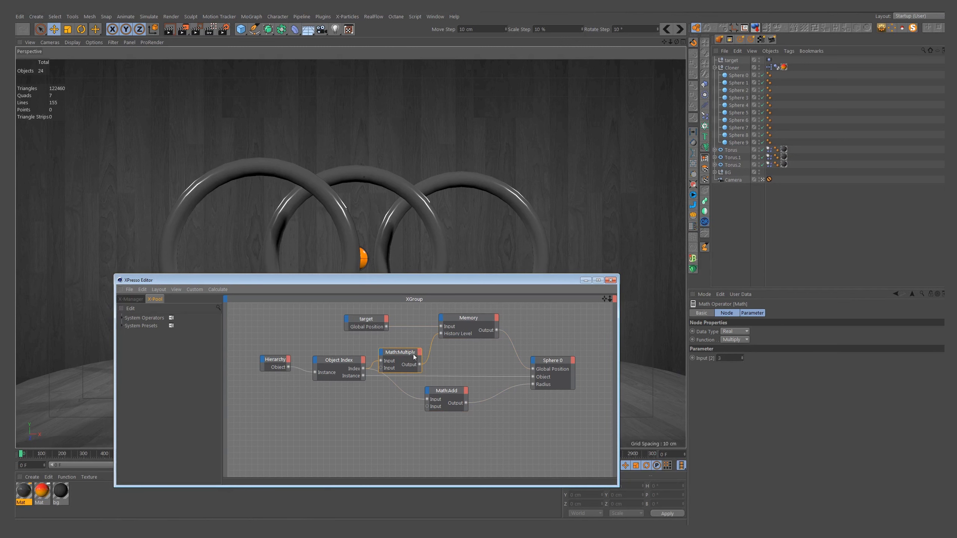
pyautogui.moveTo(346, 363); pyautogui.dragTo(338, 368)
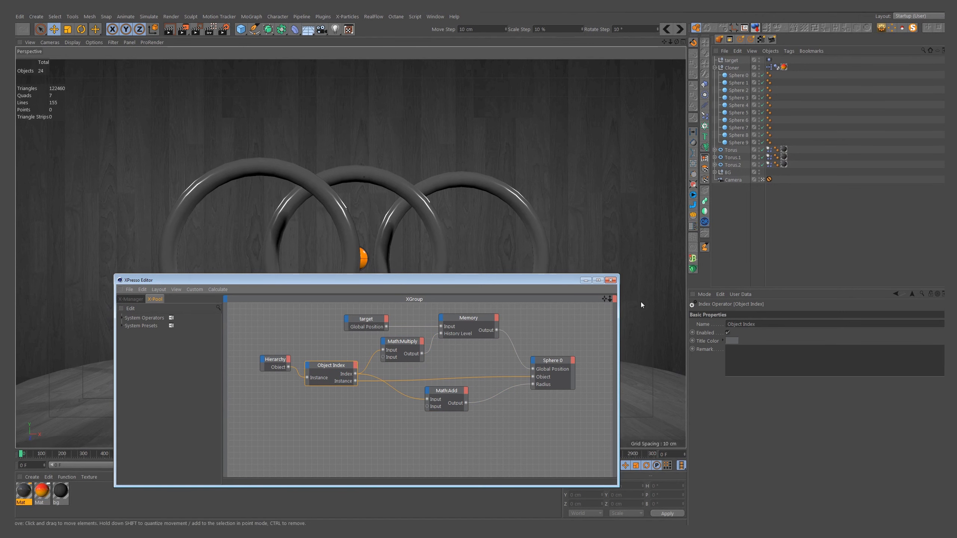
pyautogui.click(611, 280)
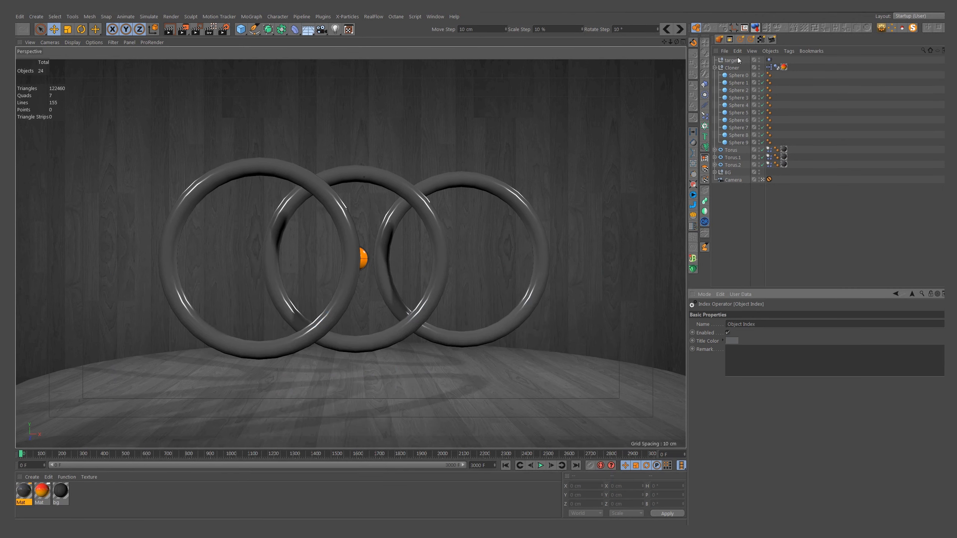
# Step: Review the target's Vibrate tag settings and play the simulation
pyautogui.click(769, 60)
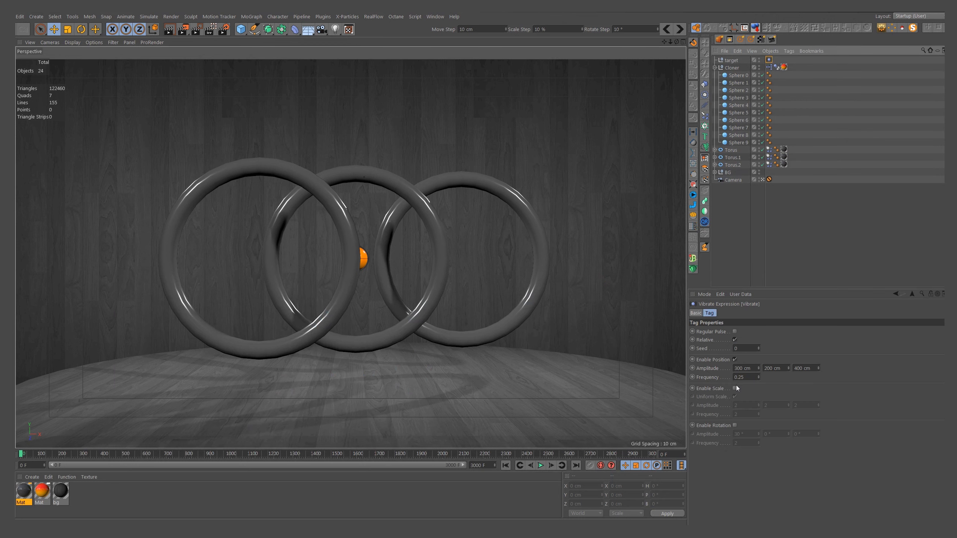
pyautogui.click(723, 226)
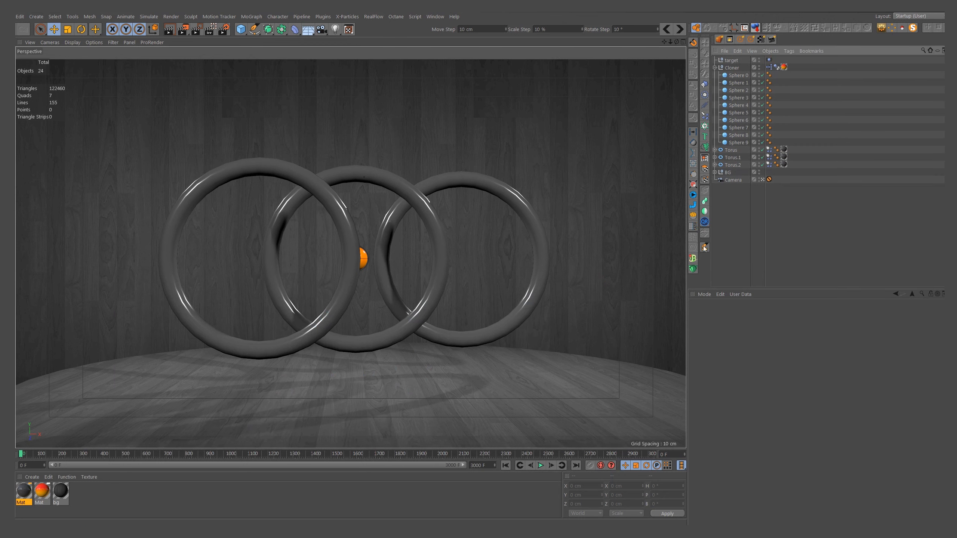
pyautogui.click(539, 466)
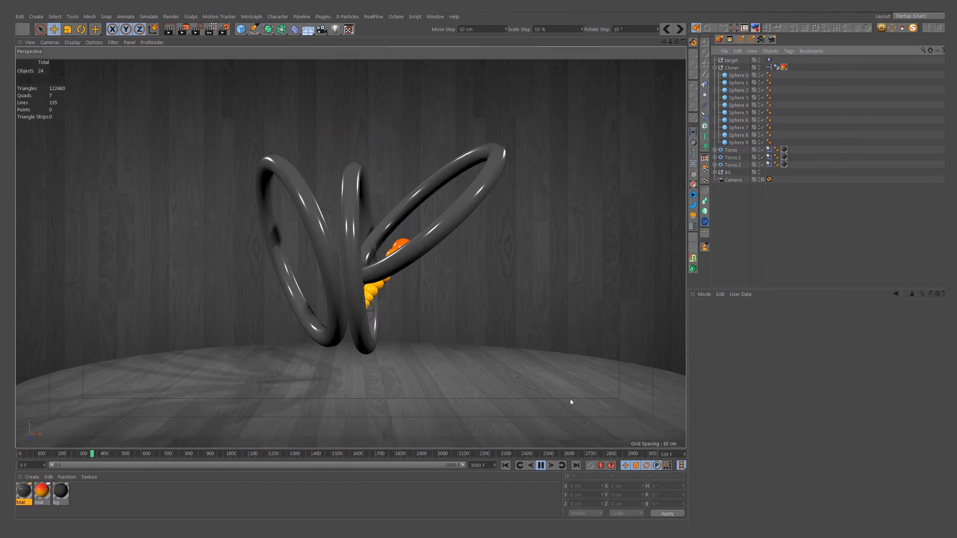
# Step: Duplicate all ten spheres, Sphere 0 to Sphere 9, inside the Cloner
pyautogui.click(736, 76)
pyautogui.keyDown('shift'); pyautogui.click(740, 142); pyautogui.keyUp('shift')
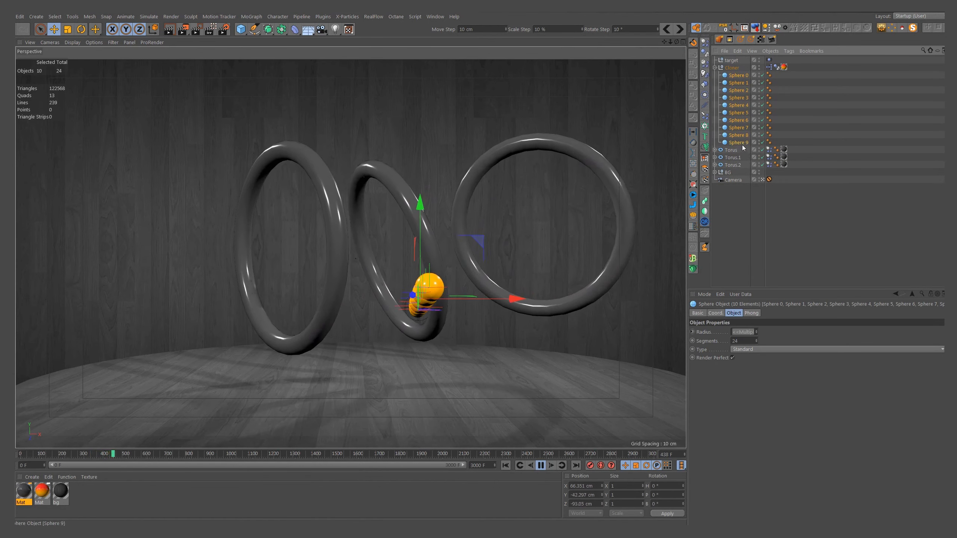
pyautogui.keyDown('ctrl'); pyautogui.moveTo(738, 142); pyautogui.dragTo(737, 146); pyautogui.keyUp('ctrl')
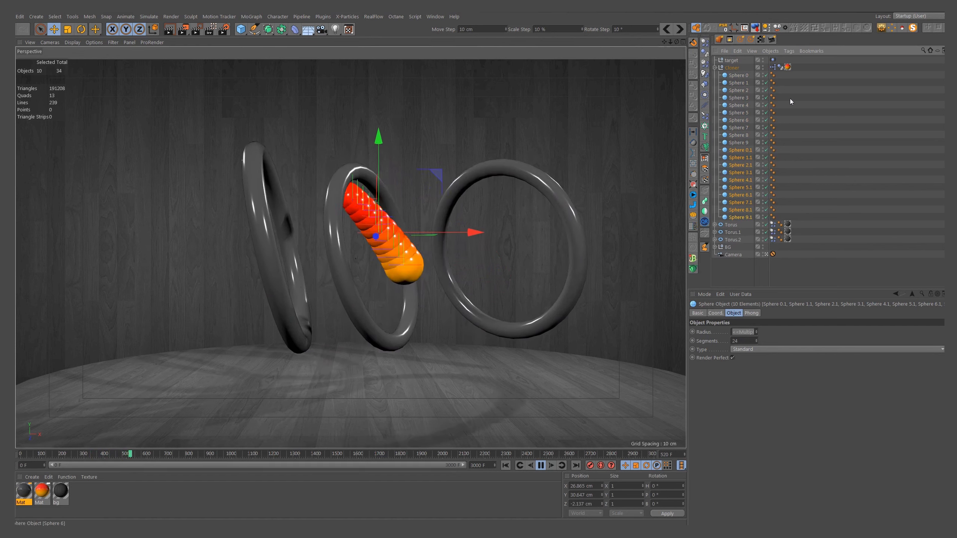
# Step: Reopen the Cloner's XPresso graph clear of the rings and set the Math:Multiply node's second input to 1
pyautogui.doubleClick(773, 67)
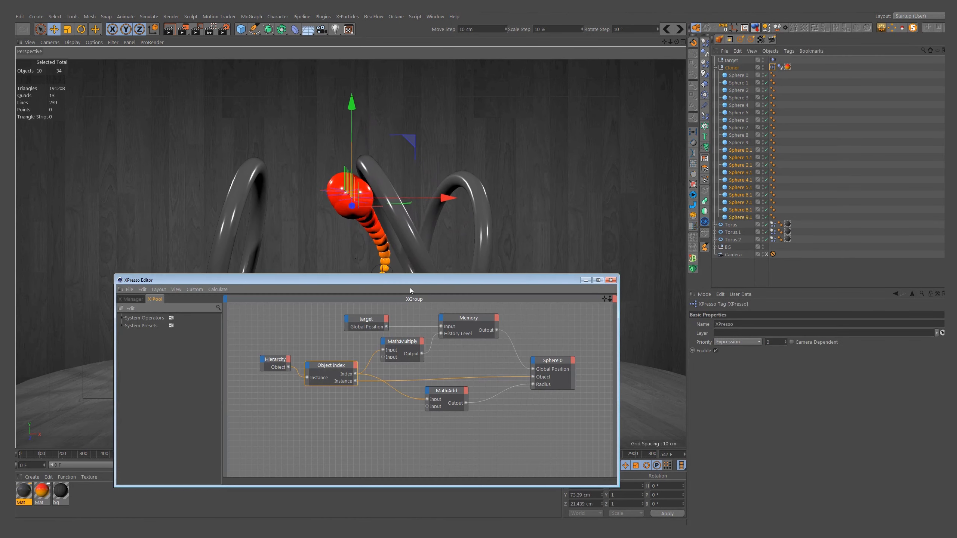
pyautogui.moveTo(401, 281); pyautogui.dragTo(795, 86)
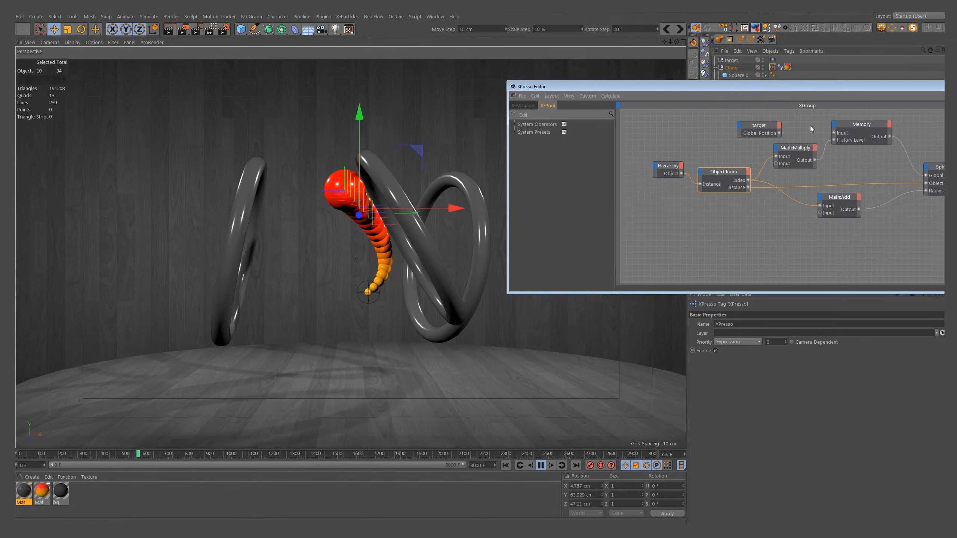
pyautogui.click(800, 153)
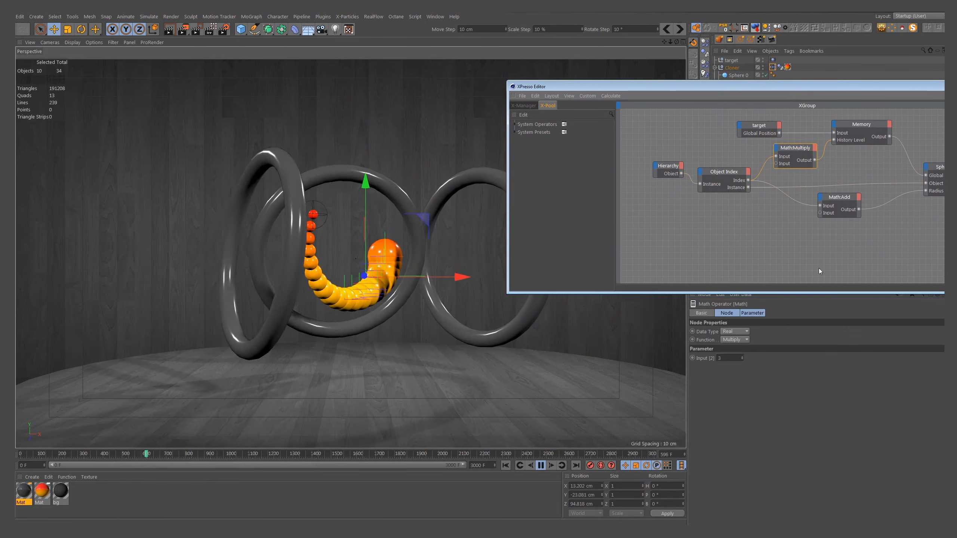
pyautogui.doubleClick(732, 360)
pyautogui.write('1')
pyautogui.press('Return')
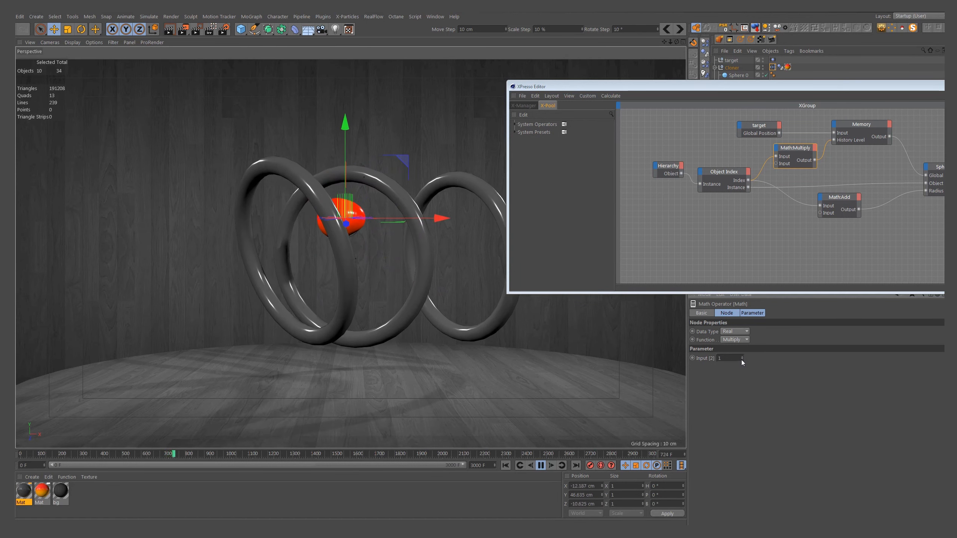
# Step: Set the Math:Multiply node's second input to 5
pyautogui.click(729, 359)
pyautogui.press('BackSpace')
pyautogui.write('5')
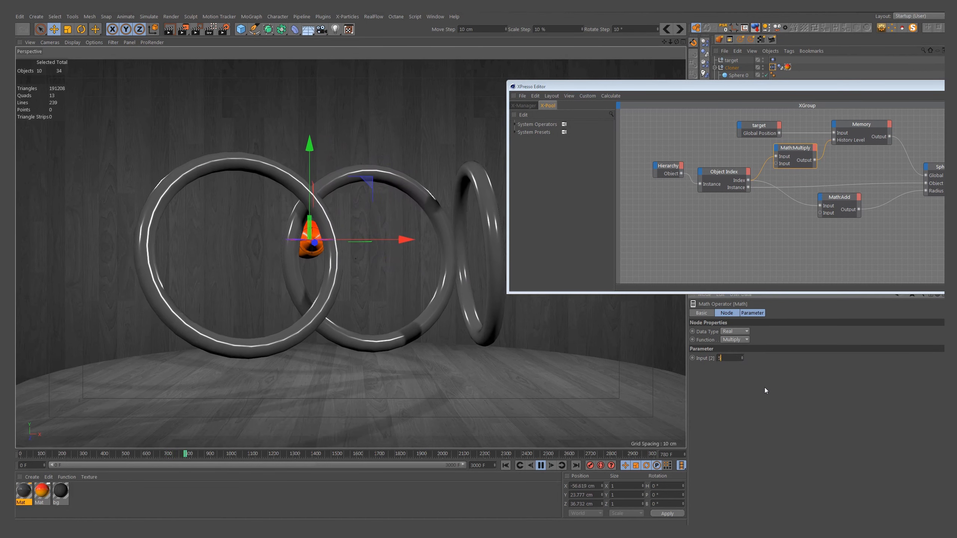
pyautogui.press('Return')
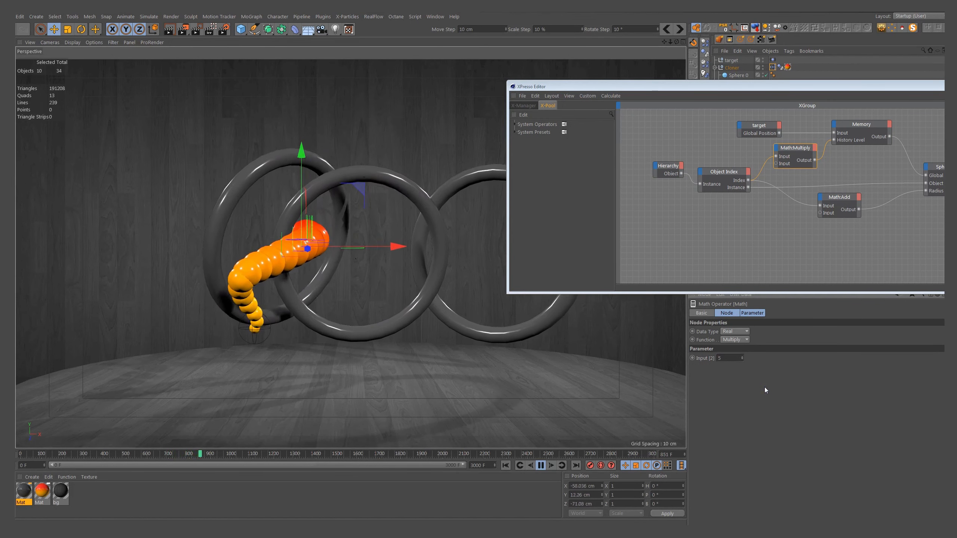
# Step: Set the Math:Multiply node's second input to 3
pyautogui.moveTo(727, 359); pyautogui.dragTo(700, 365)
pyautogui.write('3')
pyautogui.press('Return')
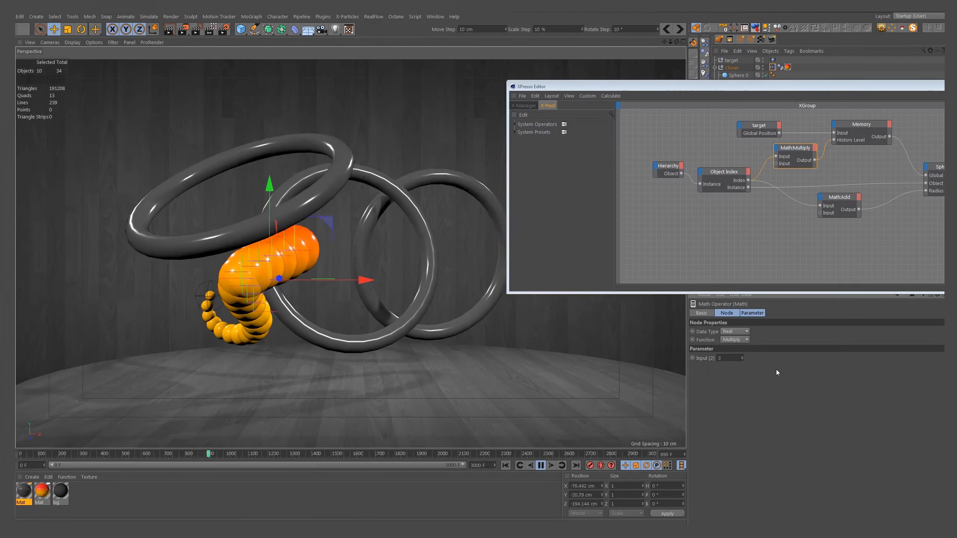
# Step: Set the Math:Add node's second input to 1
pyautogui.click(839, 198)
pyautogui.moveTo(727, 358); pyautogui.dragTo(705, 364)
pyautogui.write('1')
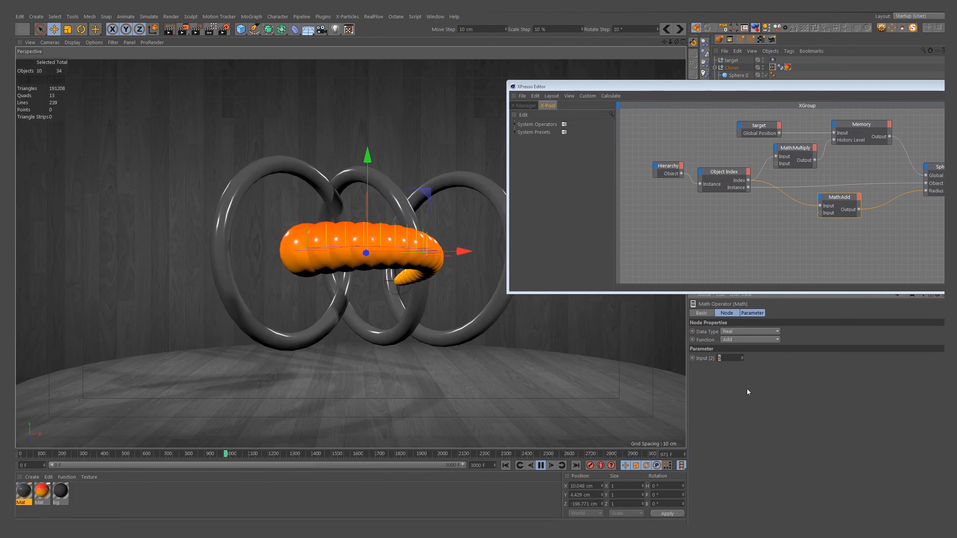
pyautogui.press('Return')
# Step: Set the Math:Add node's second input to 5 and close the XPresso Editor
pyautogui.click(727, 359)
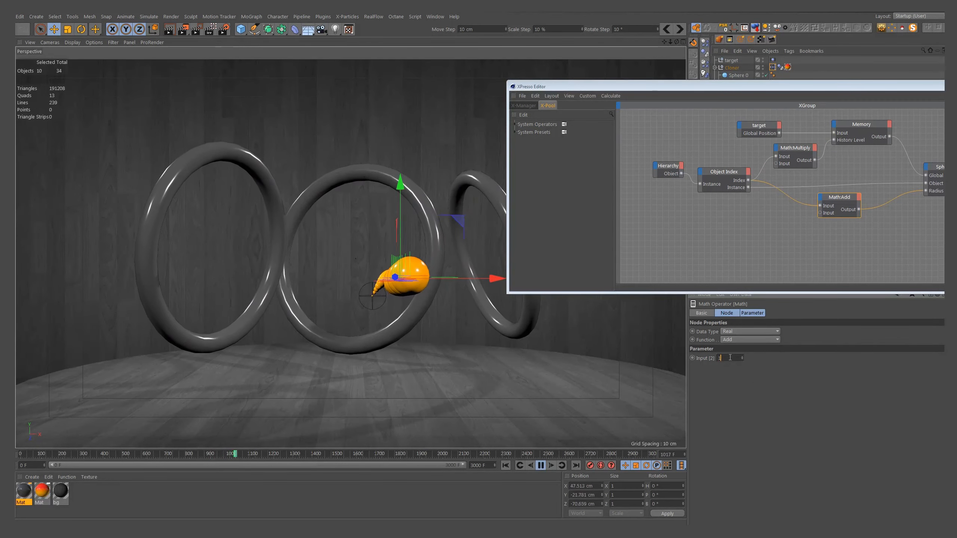
pyautogui.write('0')
pyautogui.press('Return')
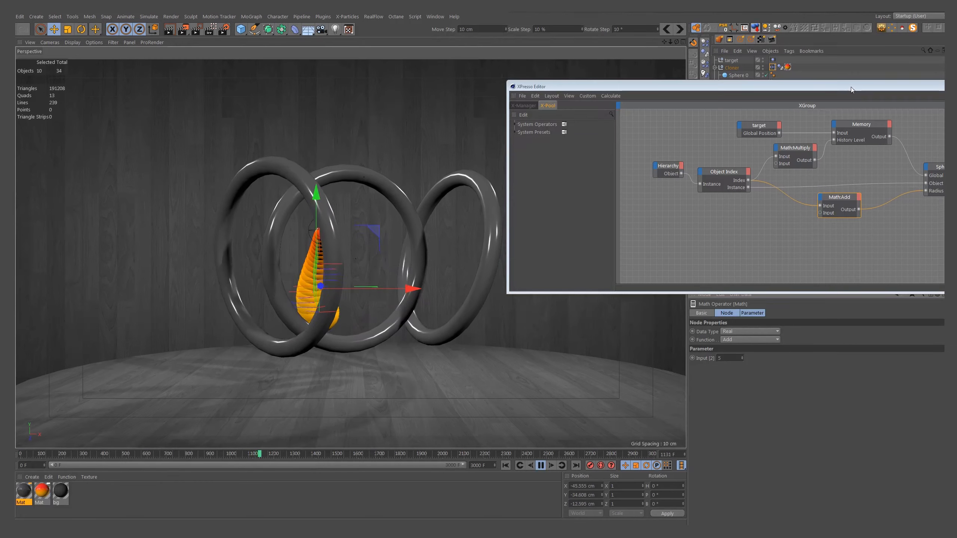
pyautogui.moveTo(851, 86); pyautogui.dragTo(483, 300)
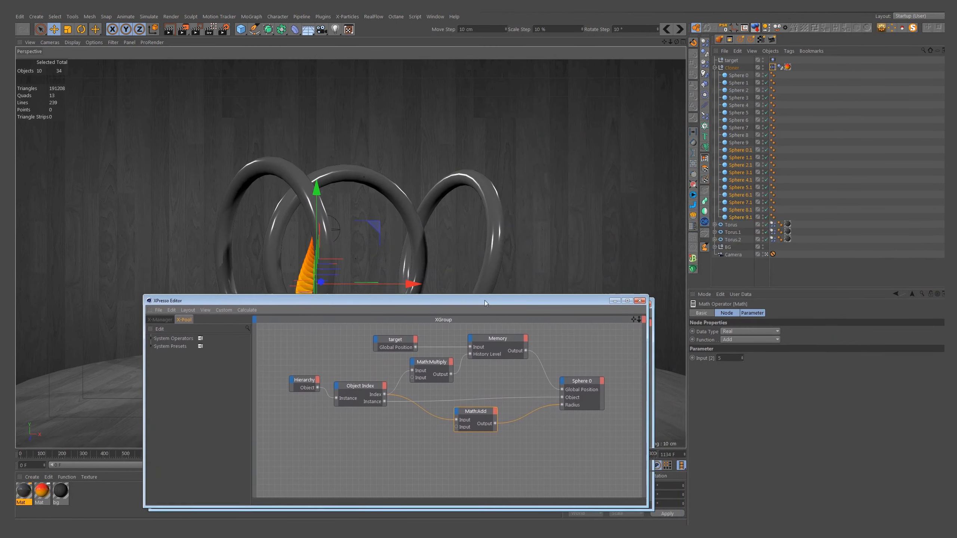
pyautogui.click(637, 299)
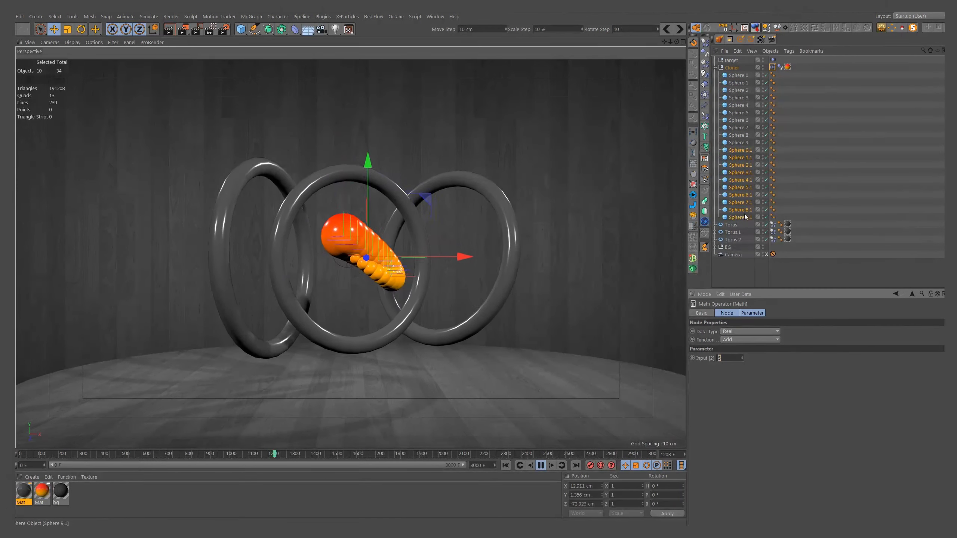
# Step: Duplicate the ten selected spheres, Sphere 0.1 to Sphere 9.1, inside the Cloner, then collapse its hierarchy and clear the selection
pyautogui.keyDown('ctrl'); pyautogui.moveTo(744, 218); pyautogui.dragTo(740, 220); pyautogui.keyUp('ctrl')
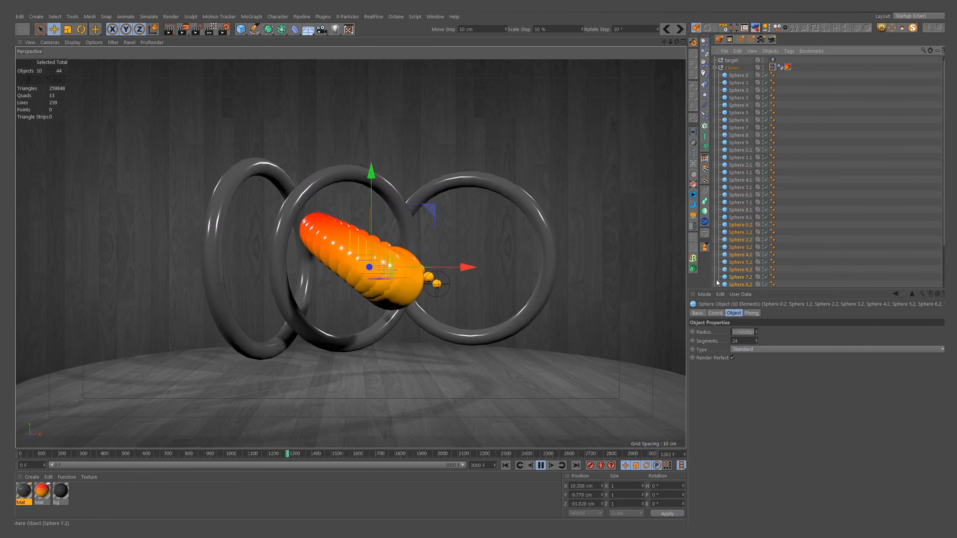
pyautogui.scroll(-2, 805, 201)
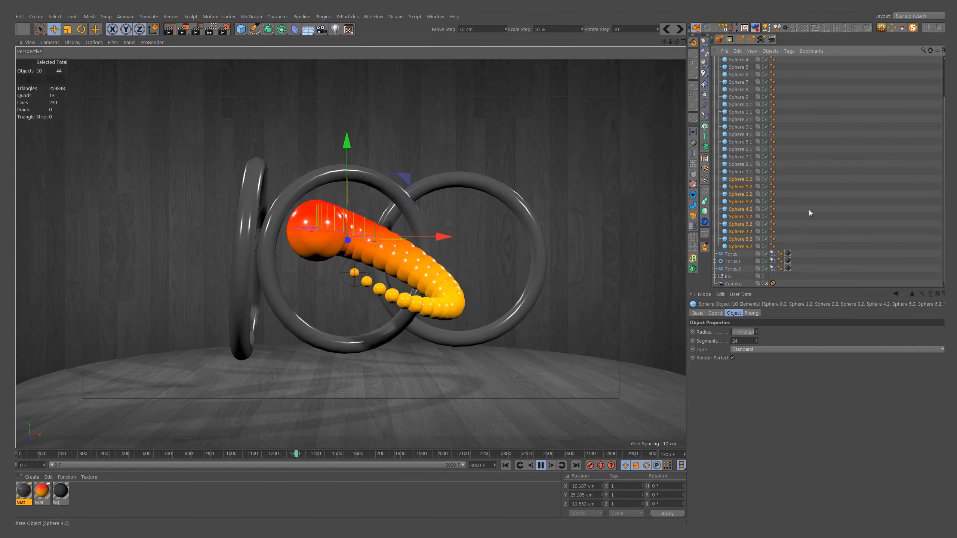
pyautogui.scroll(2, 757, 103)
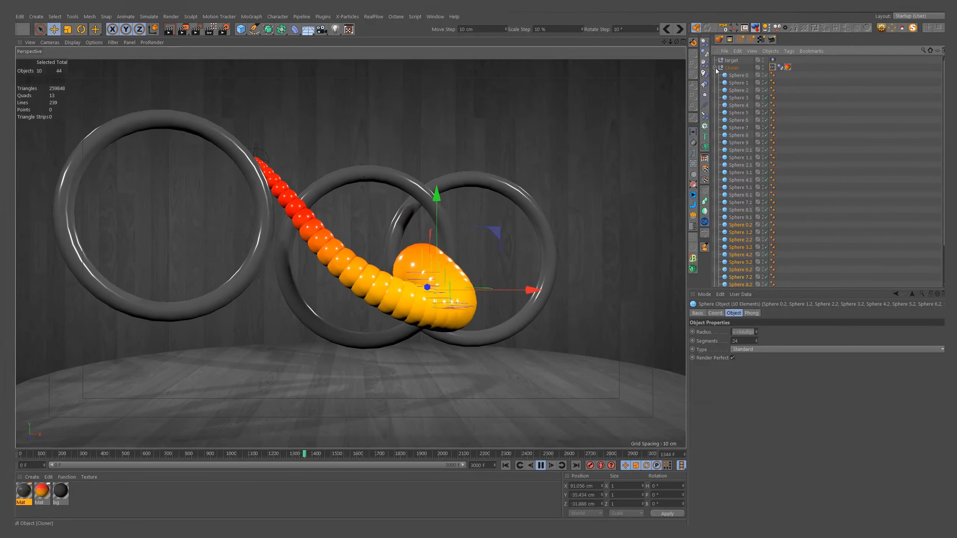
pyautogui.click(715, 68)
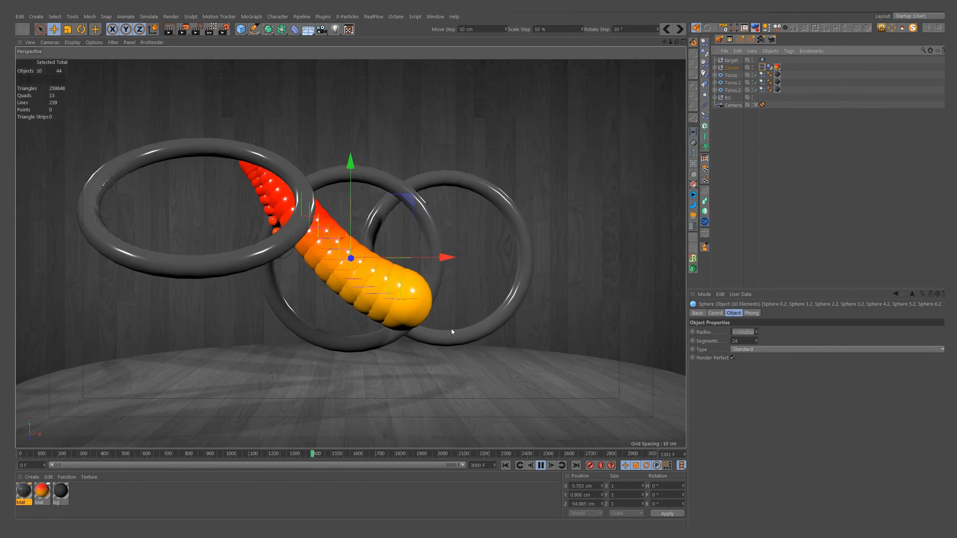
pyautogui.click(728, 209)
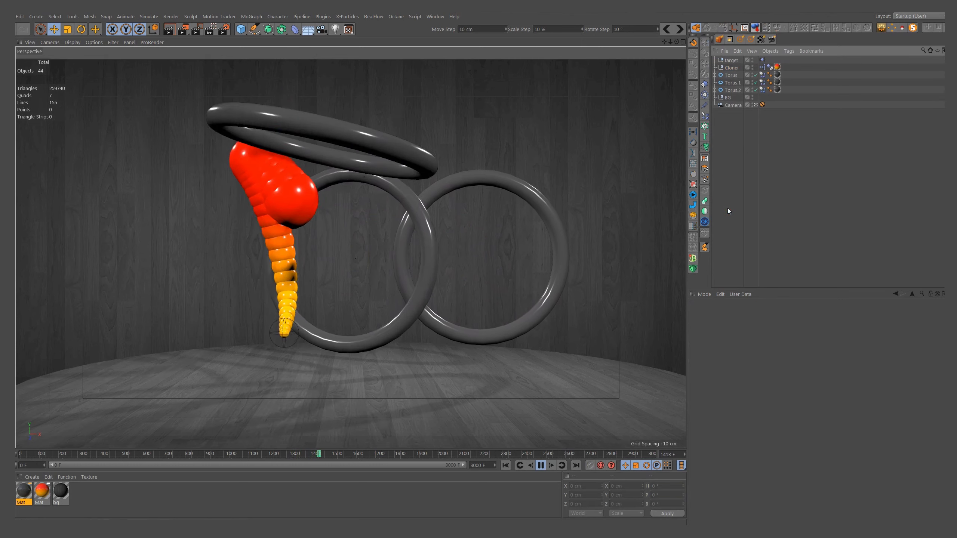